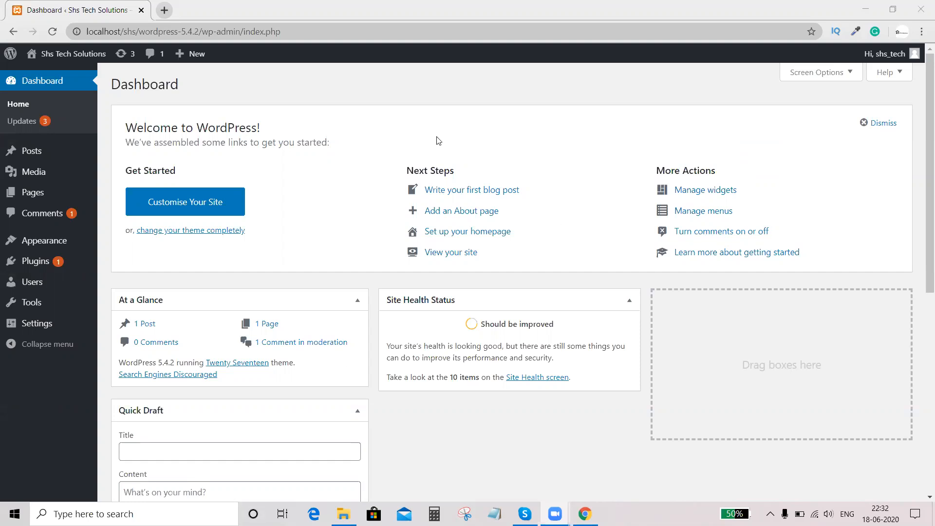
- Open the list of all pages on the site
mouse_move(38, 200)
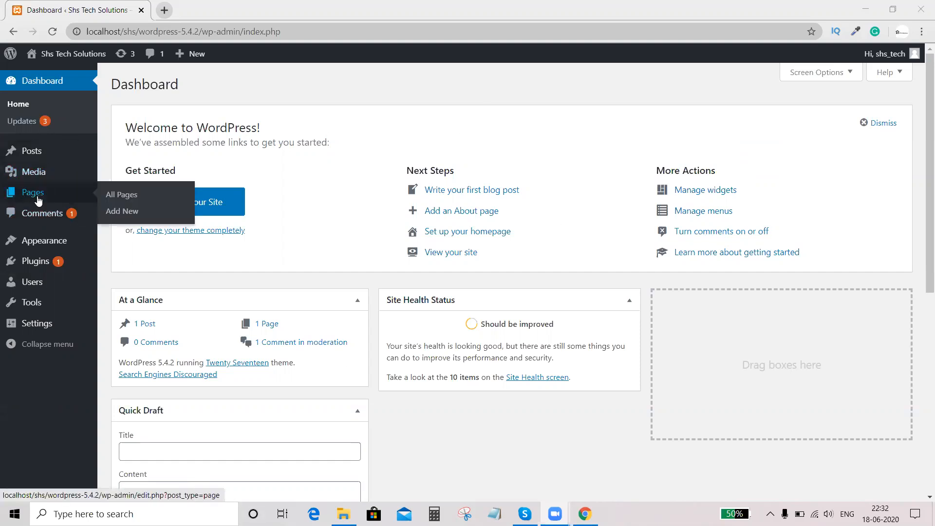
click(128, 202)
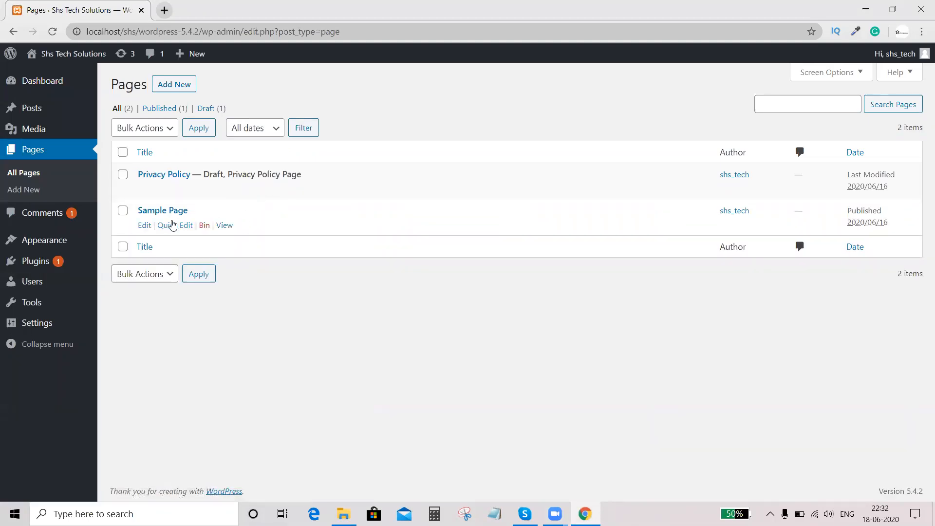
click(170, 90)
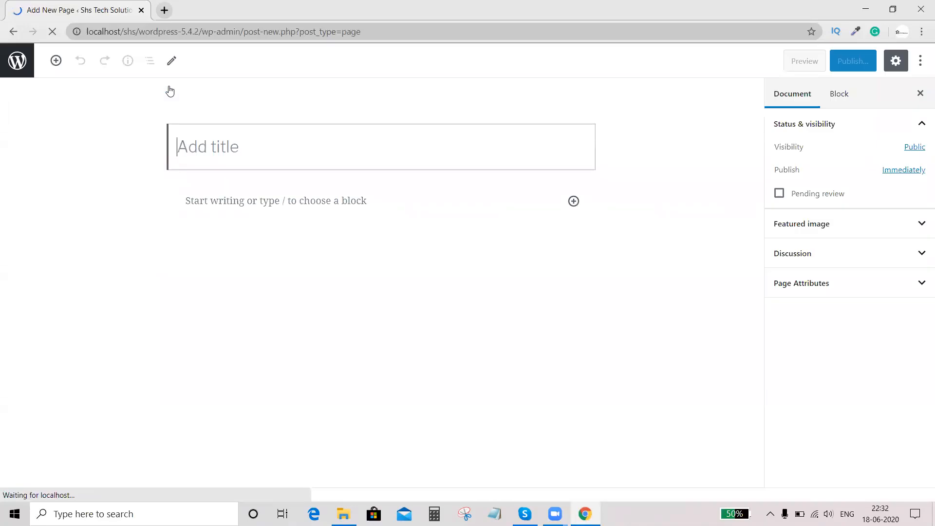
click(13, 31)
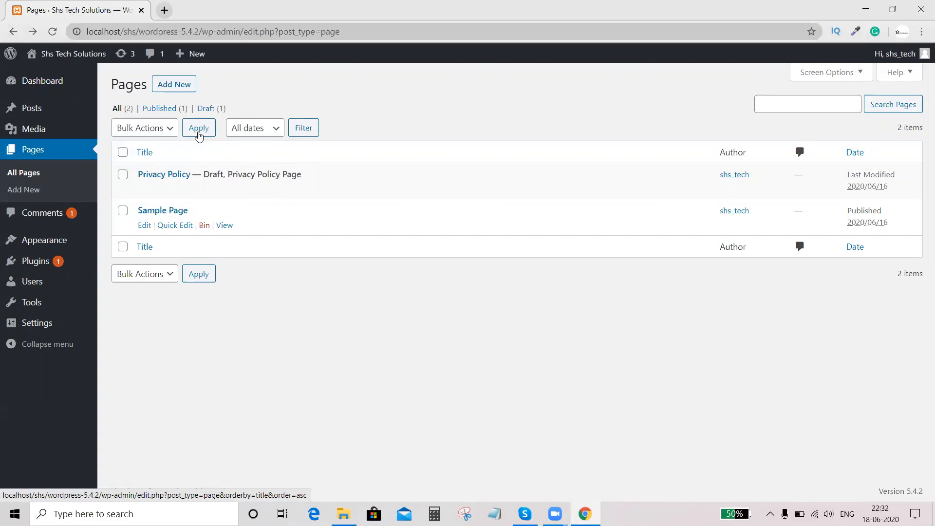
click(180, 86)
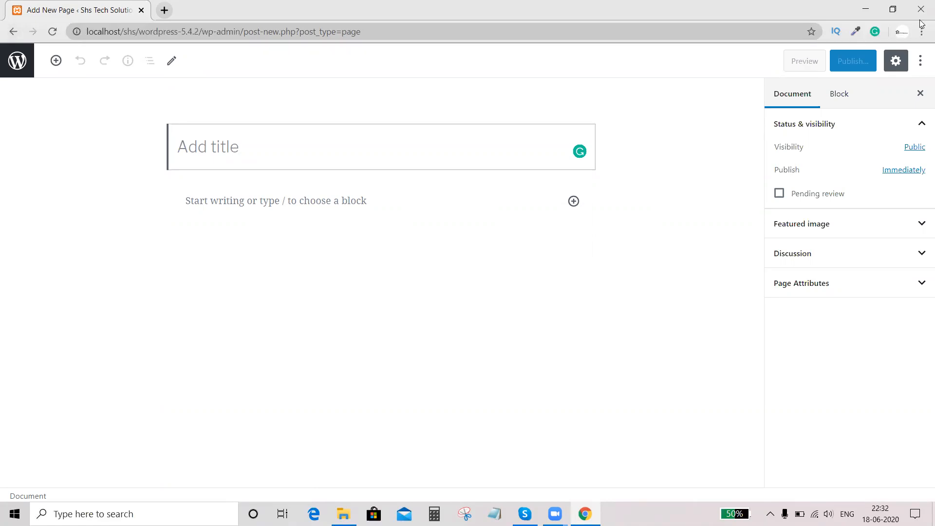
key(alt+Left)
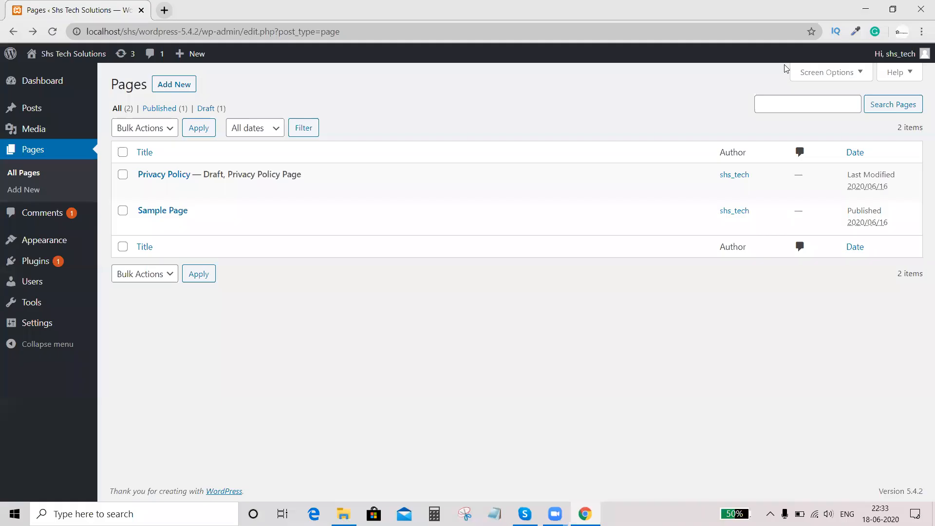
- Add a new page titled "Home" and start its first paragraph block
click(172, 88)
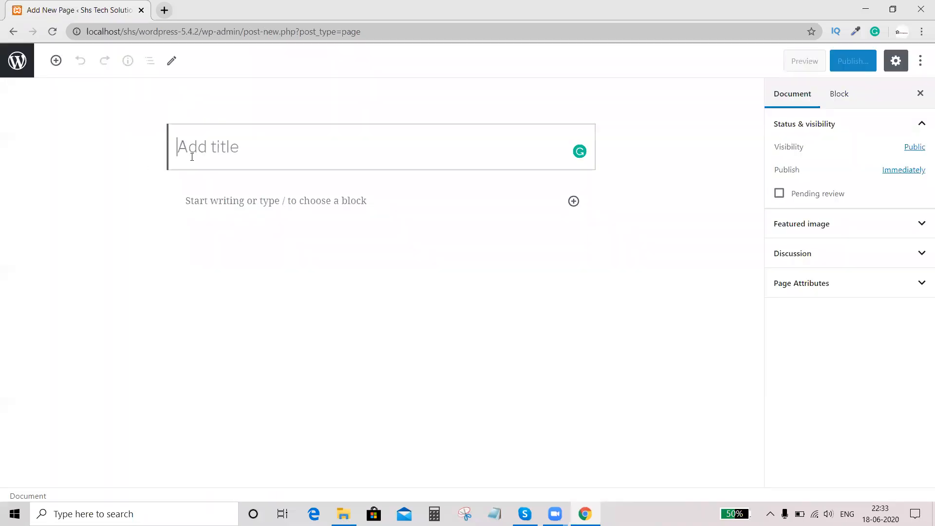
text(Home)
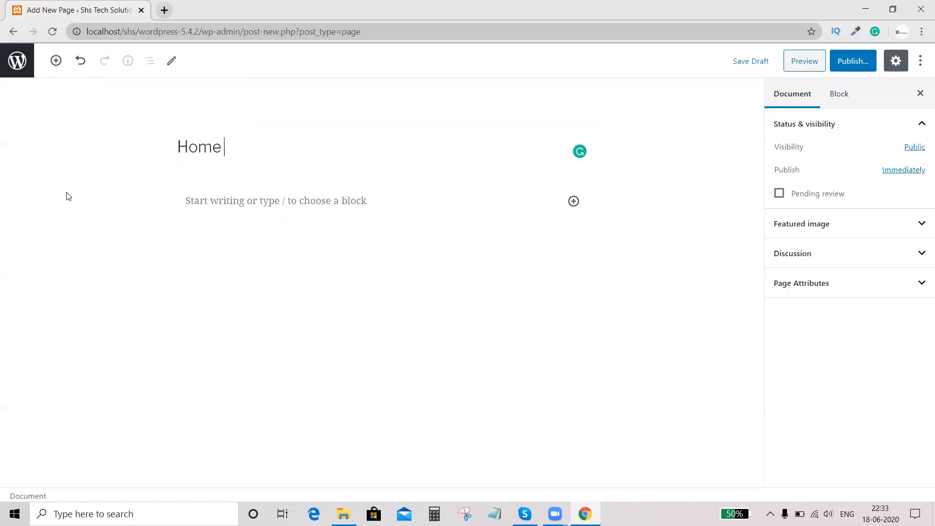
click(213, 206)
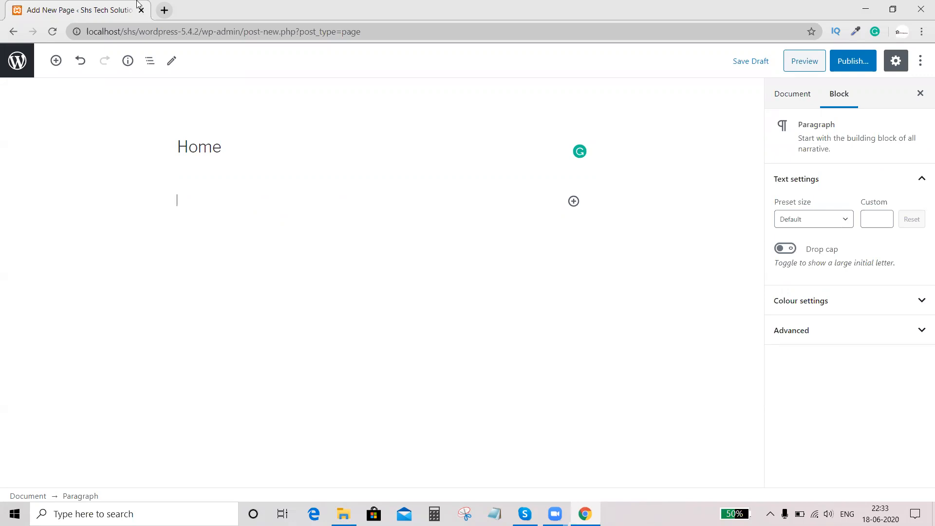
- Search YouTube in a new browser tab for "shs tech solutions" and open that channel's About page
click(164, 10)
text(you)
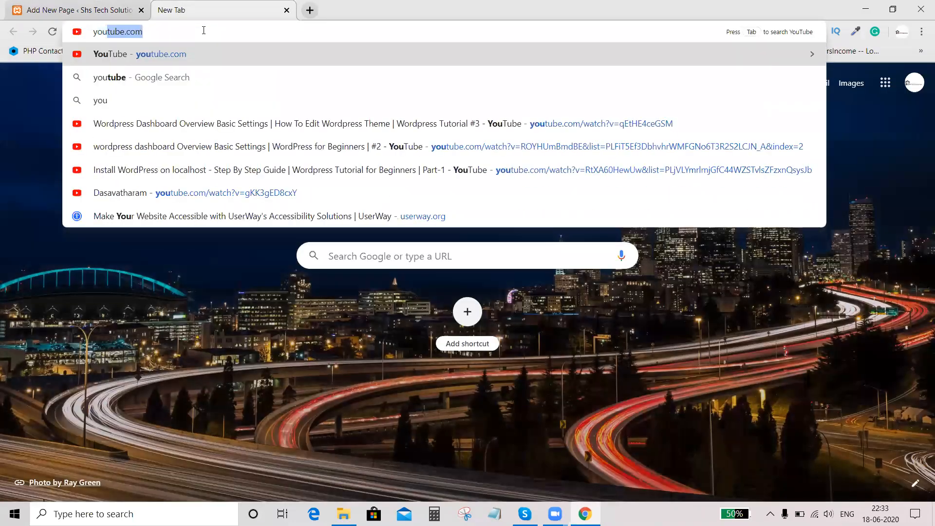
key(Return)
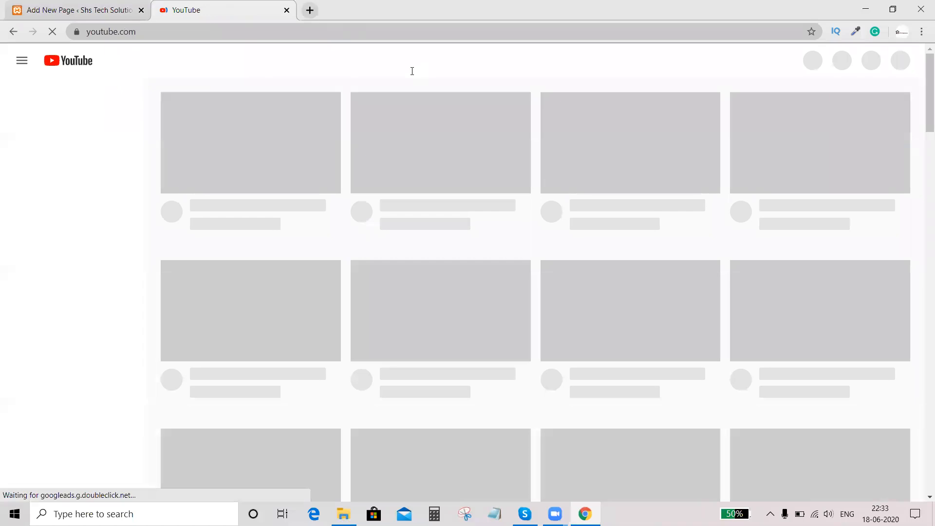
text(shs te)
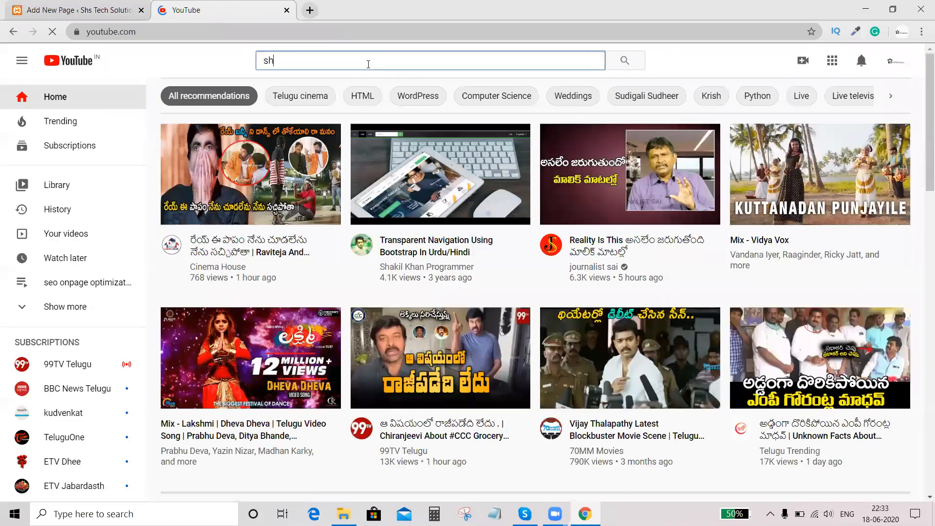
key(Down)
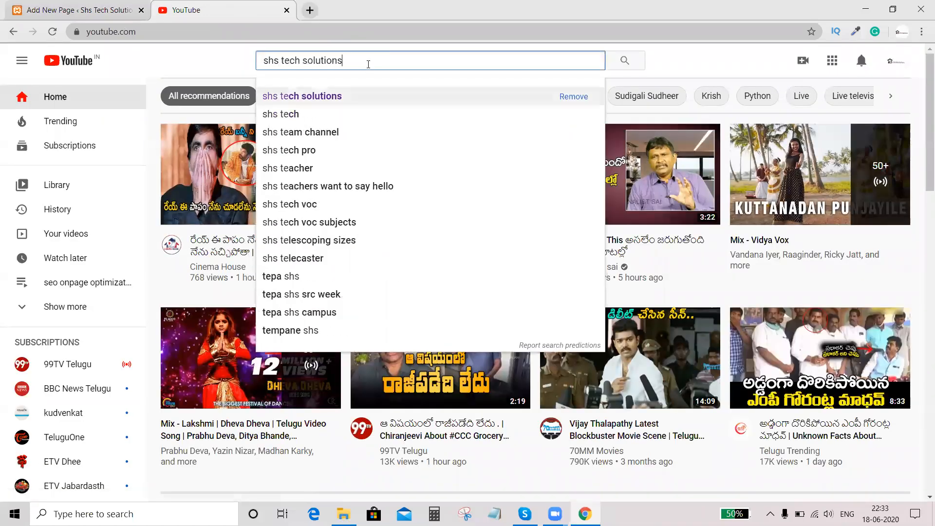
key(Return)
click(357, 137)
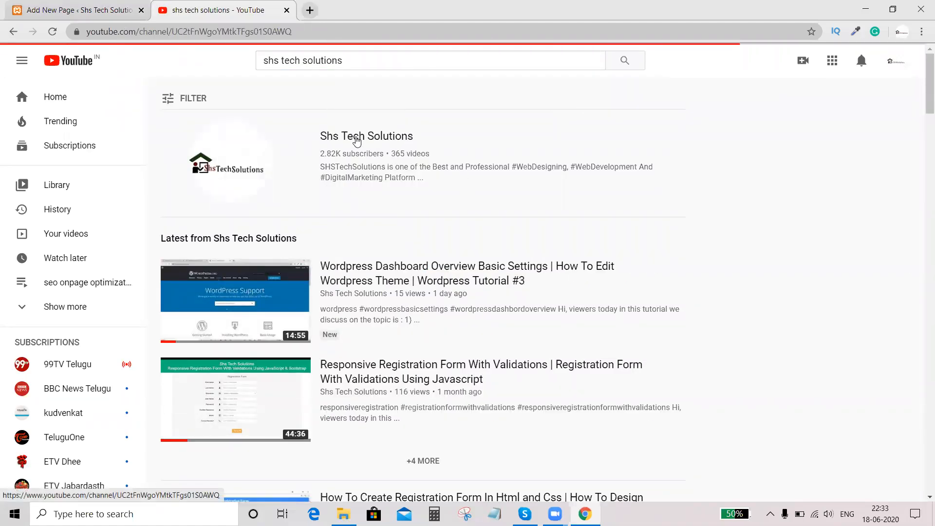
click(647, 293)
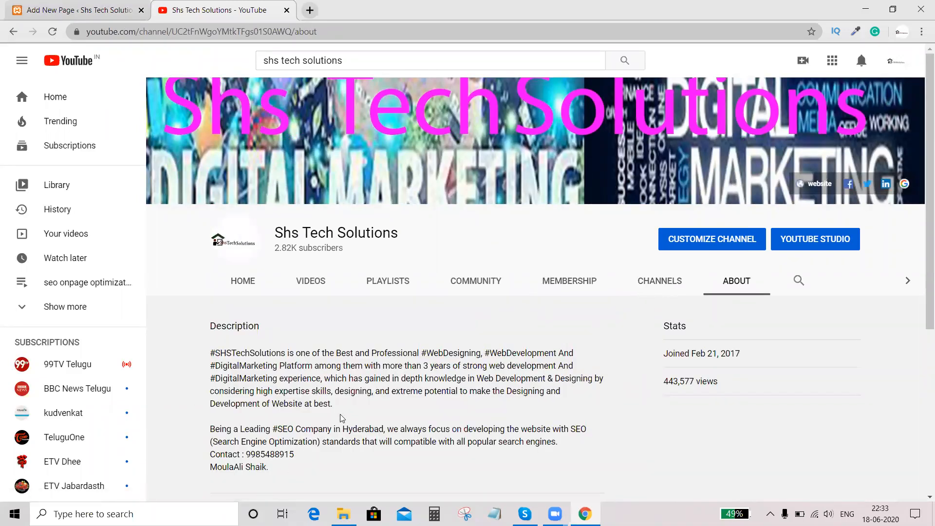
- Copy the first paragraph of the channel description into the Home page's paragraph block and correct "in depth" to "in-depth"
drag(333, 403, 212, 354)
key(ctrl+c)
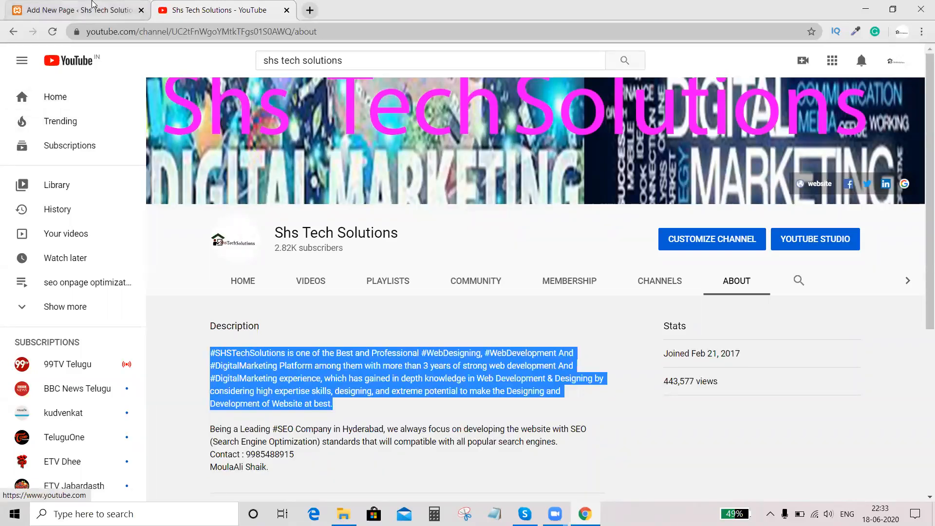
click(92, 9)
key(ctrl+v)
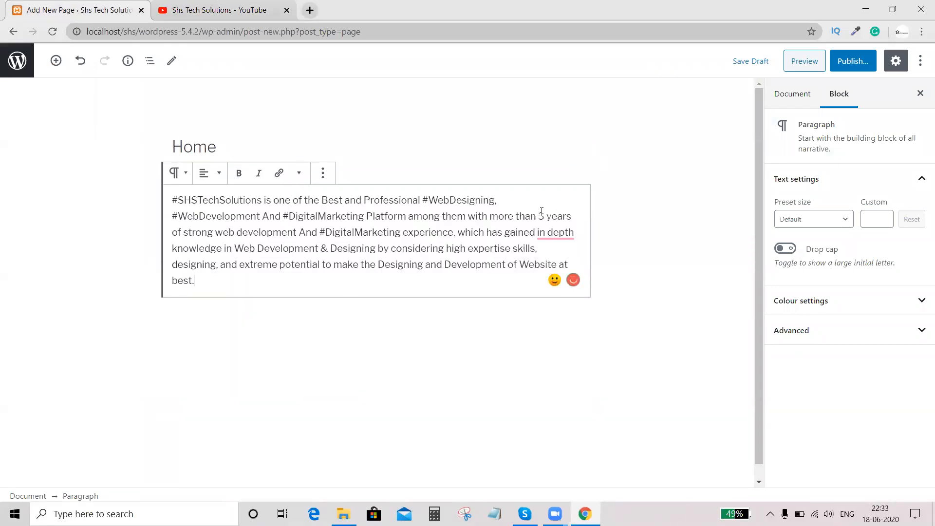
mouse_move(560, 234)
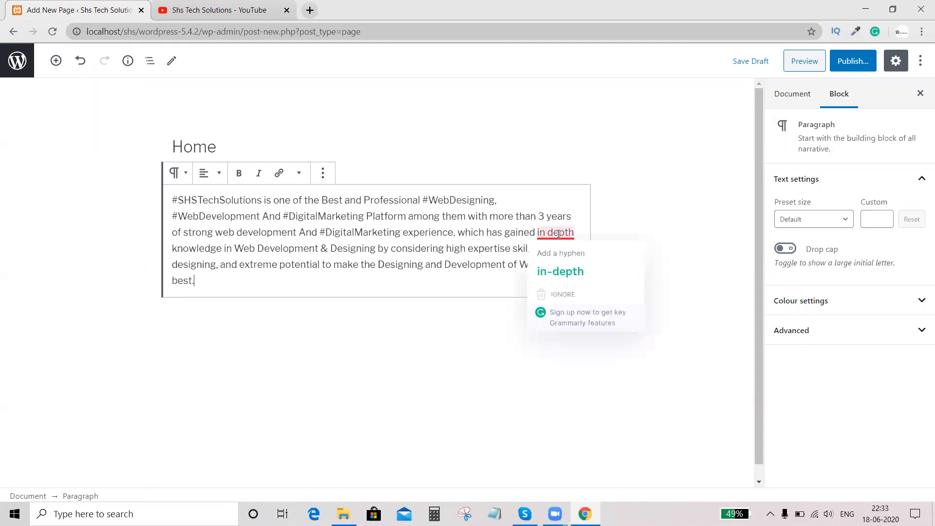
click(581, 280)
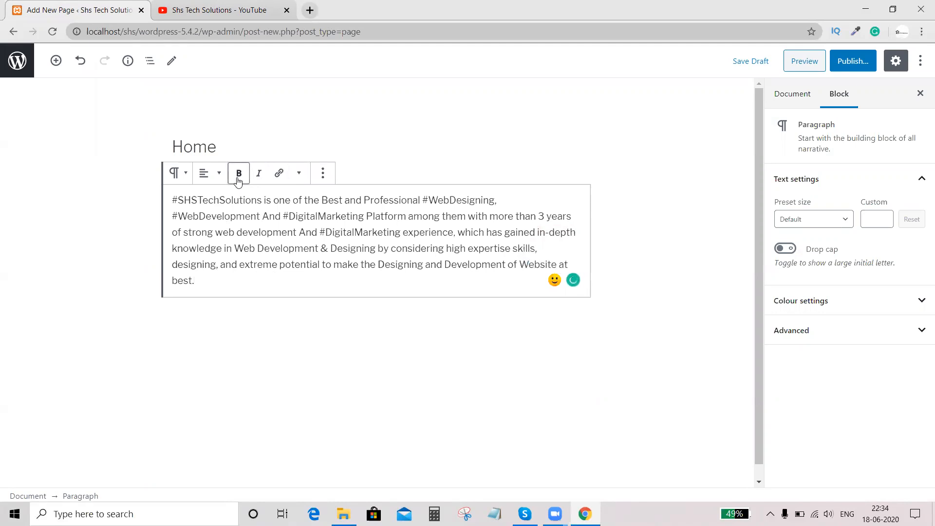
- Make the paragraph's first line through "#WebDesigning," bold and the text from "#WebDevelopment" to "strong web development" italic
drag(503, 200, 155, 197)
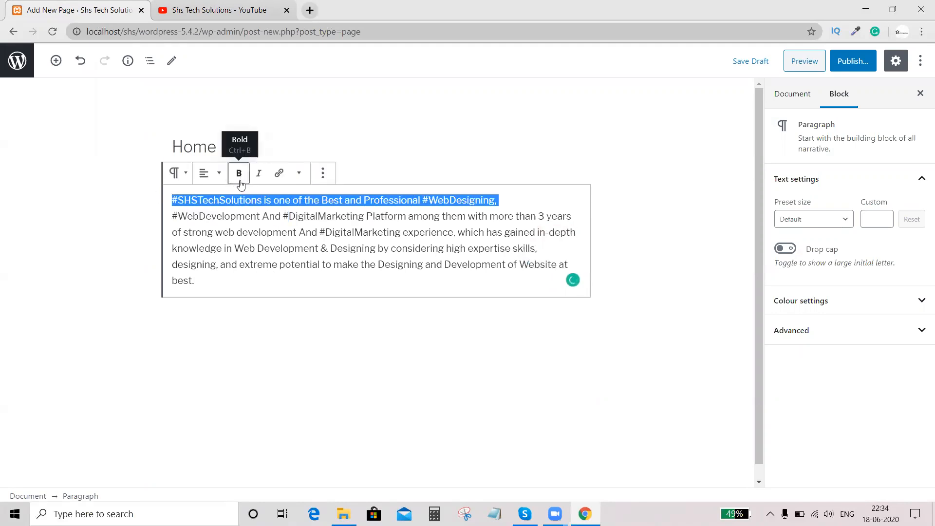
click(238, 174)
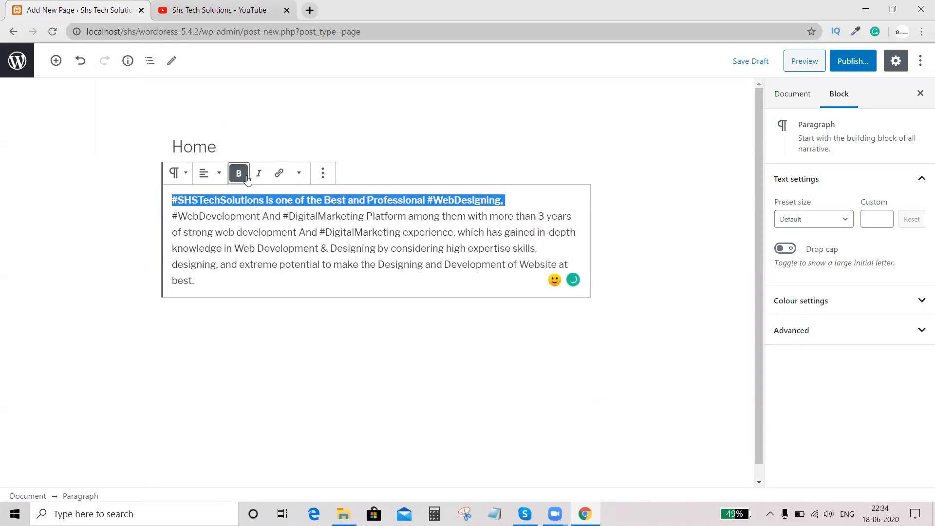
click(244, 233)
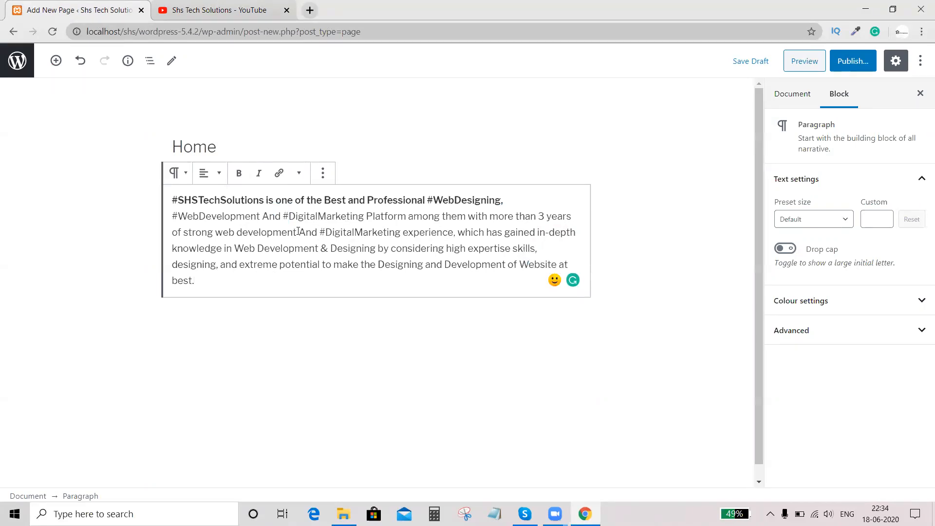
drag(297, 233, 171, 215)
click(257, 175)
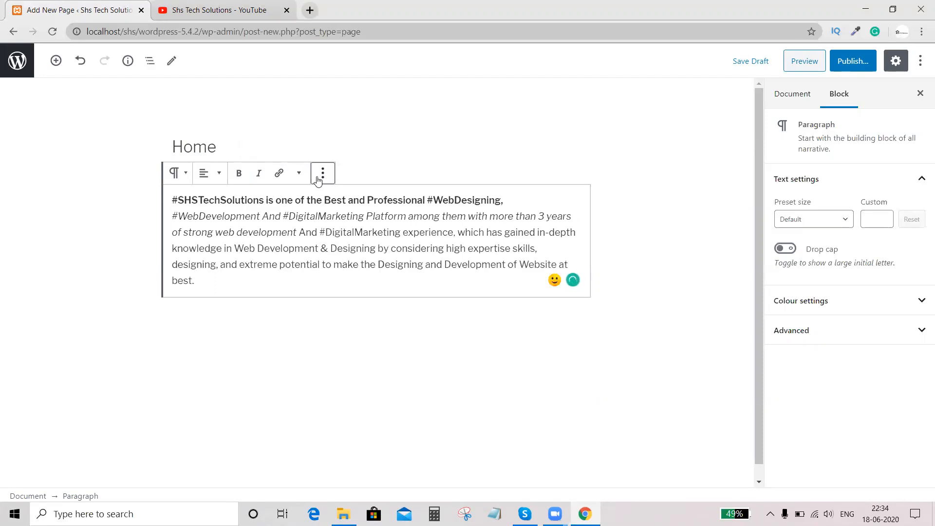
click(318, 179)
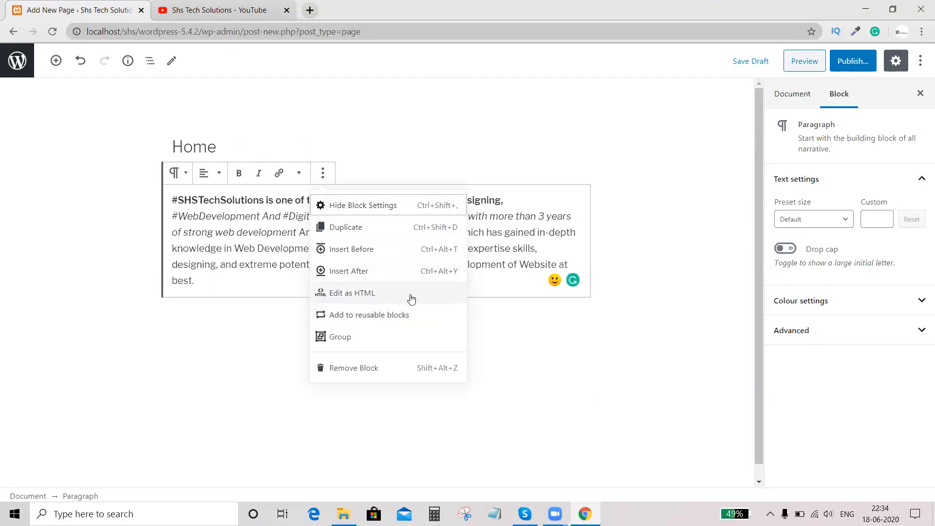
click(506, 298)
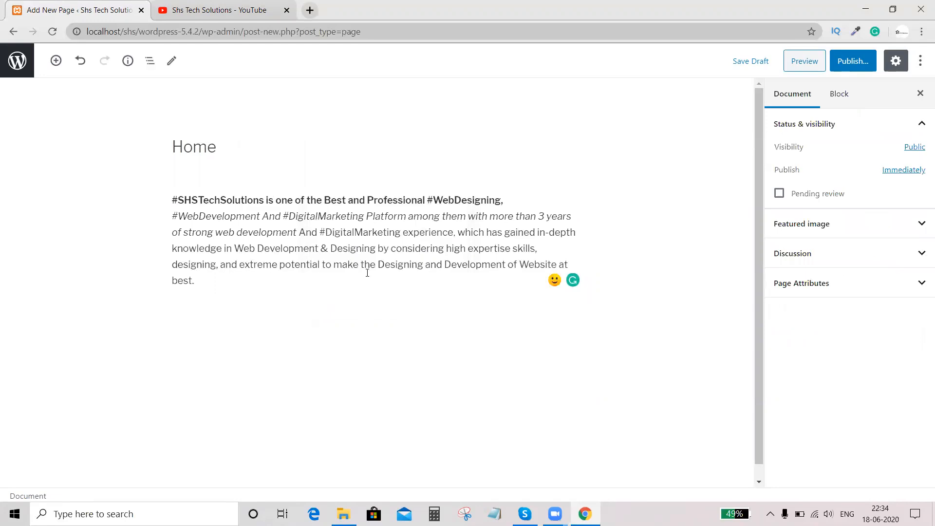
drag(522, 264, 528, 270)
- Append the text "Shs Tech Solutions" to the end of the paragraph
click(230, 290)
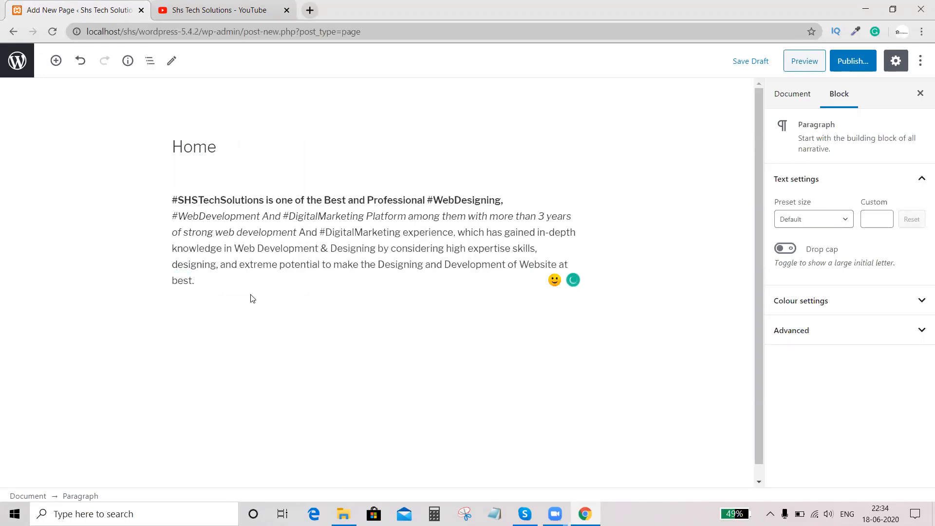
text(Shs Tech Solutions)
- Copy the YouTube channel's URL without "/about" and try to link the closing words "Shs Tech Solutions" to it
key(shift+Left)
key(shift+Left)
key(shift+Left)
key(shift+Left)
key(shift+Left)
key(shift+Left)
key(shift+Left)
key(shift+Left)
key(shift+Left)
key(shift+Left)
key(shift+Left)
key(shift+Left)
key(shift+Left)
key(shift+Left)
key(shift+Left)
key(shift+Left)
key(shift+Left)
key(shift+Left)
key(shift+Left)
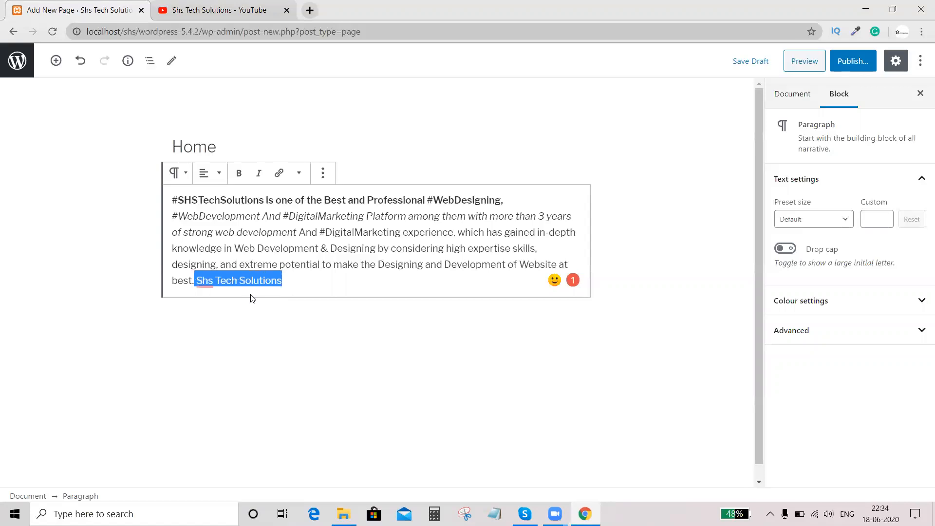
key(shift+Right)
click(280, 174)
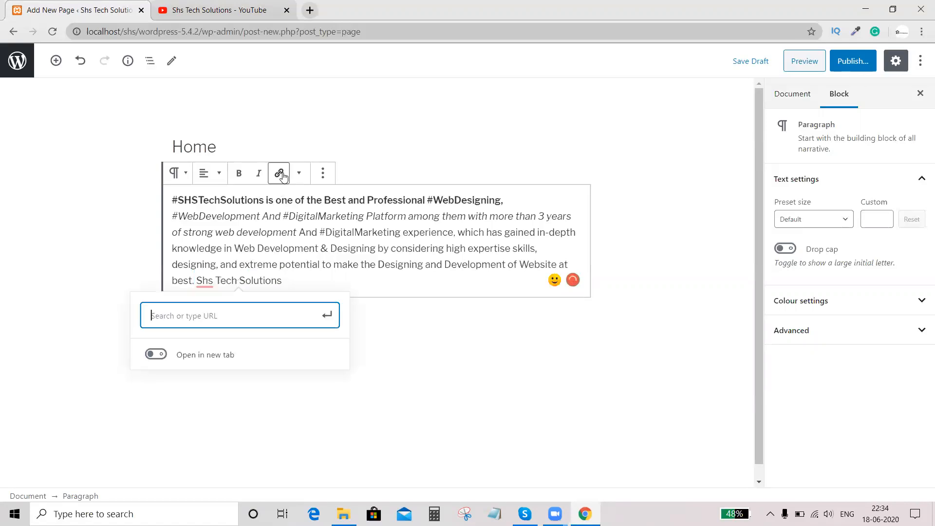
click(195, 9)
click(360, 31)
click(306, 32)
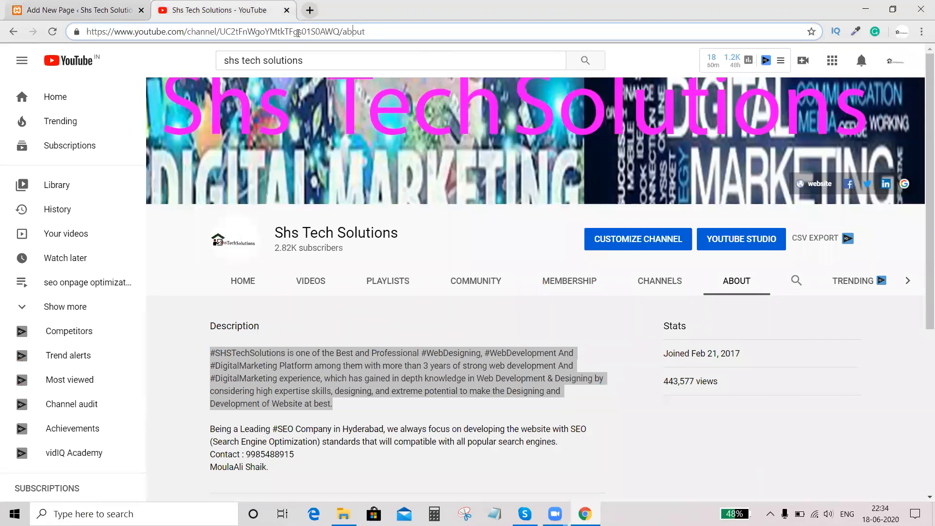
drag(340, 32, 90, 29)
key(ctrl+c)
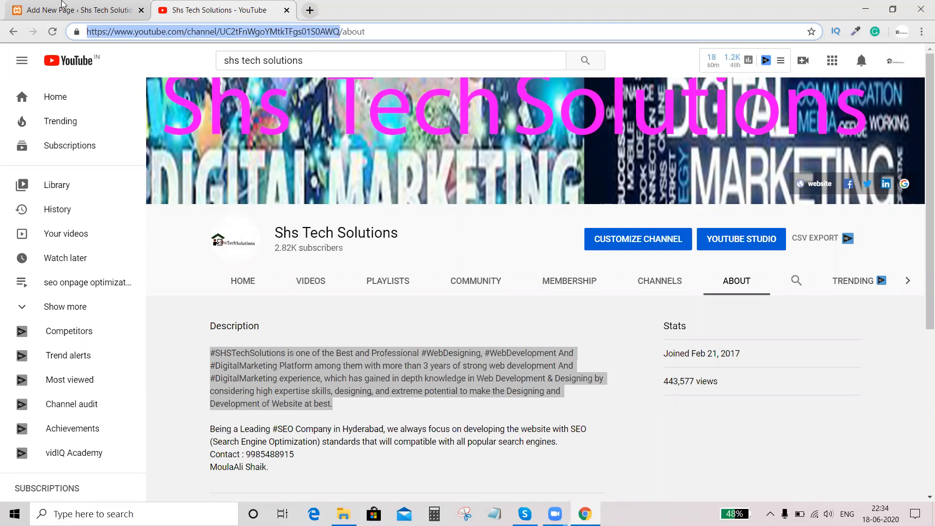
click(61, 10)
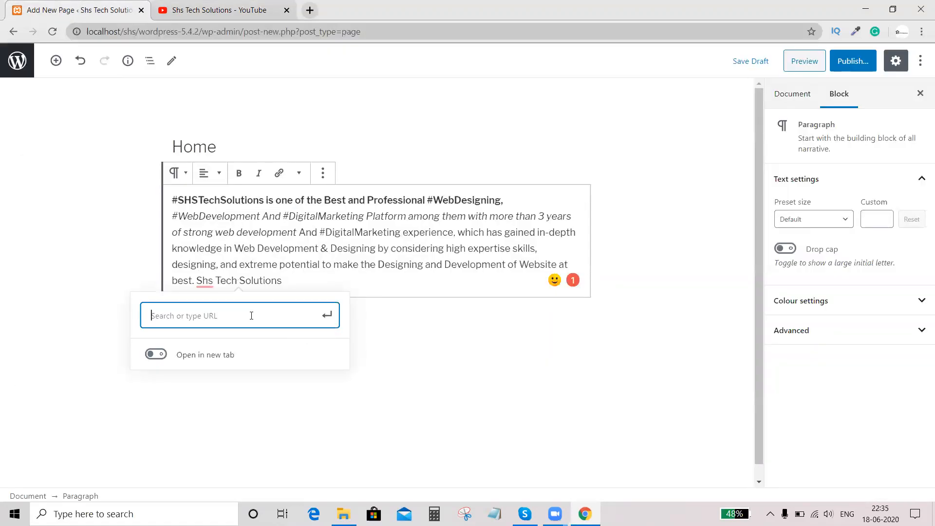
key(ctrl+v)
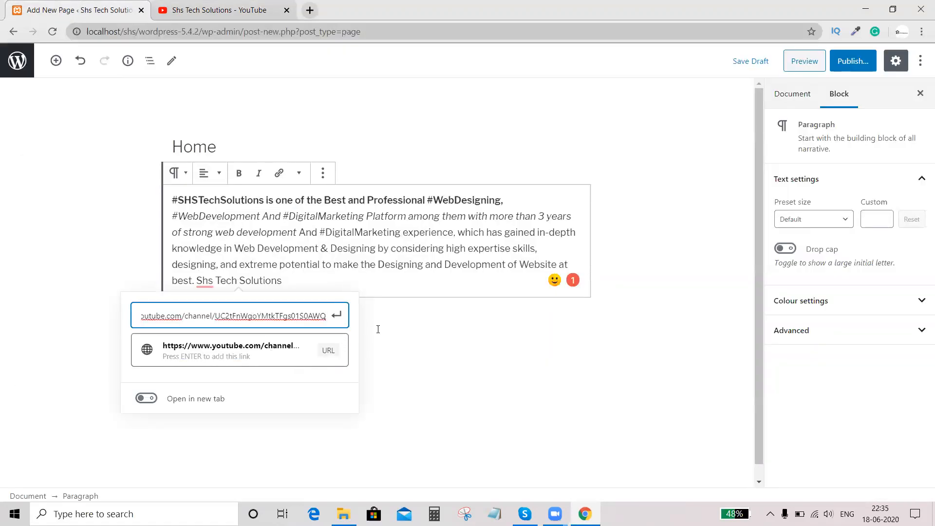
click(415, 340)
- Link the closing words "Shs Tech Solutions" to the copied YouTube channel URL and set the link to open in a new tab
drag(287, 283, 202, 274)
key(shift+Right)
key(shift+Right)
key(shift+Right)
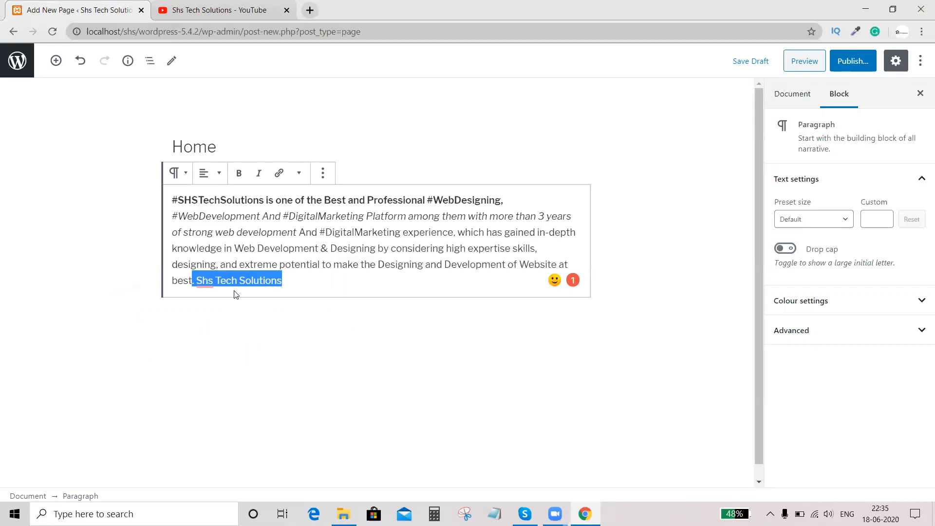
click(279, 172)
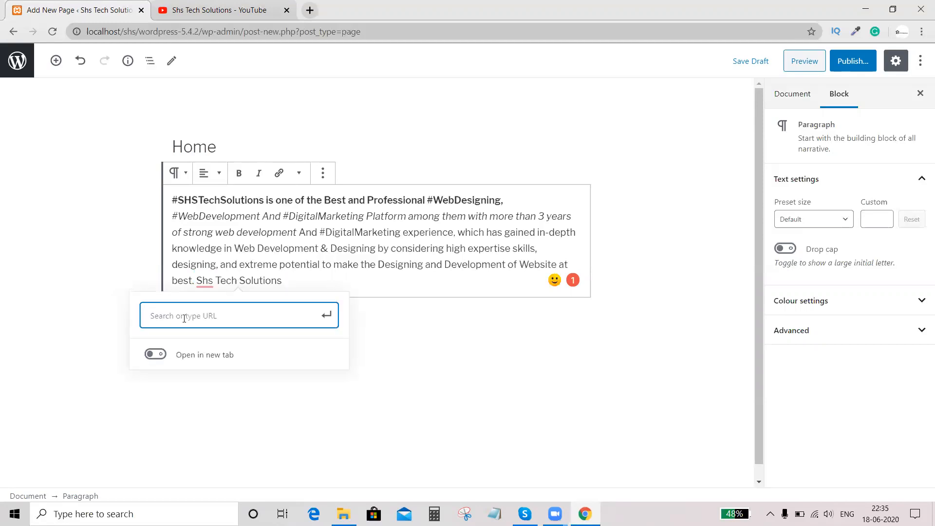
key(ctrl+v)
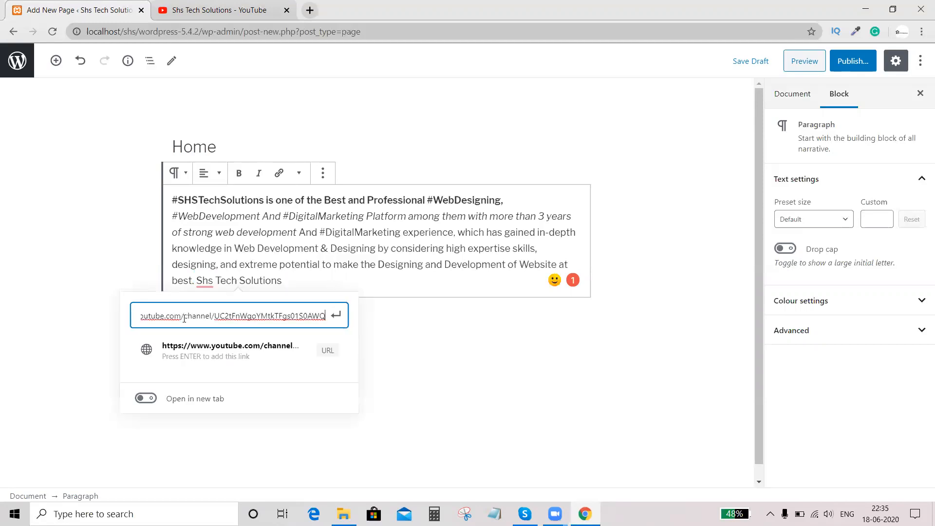
click(149, 399)
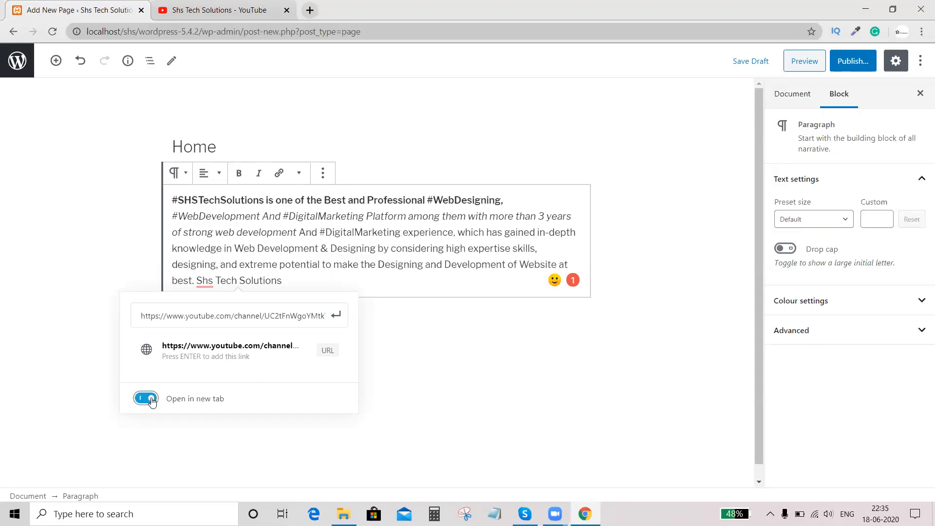
click(150, 400)
click(151, 400)
click(330, 354)
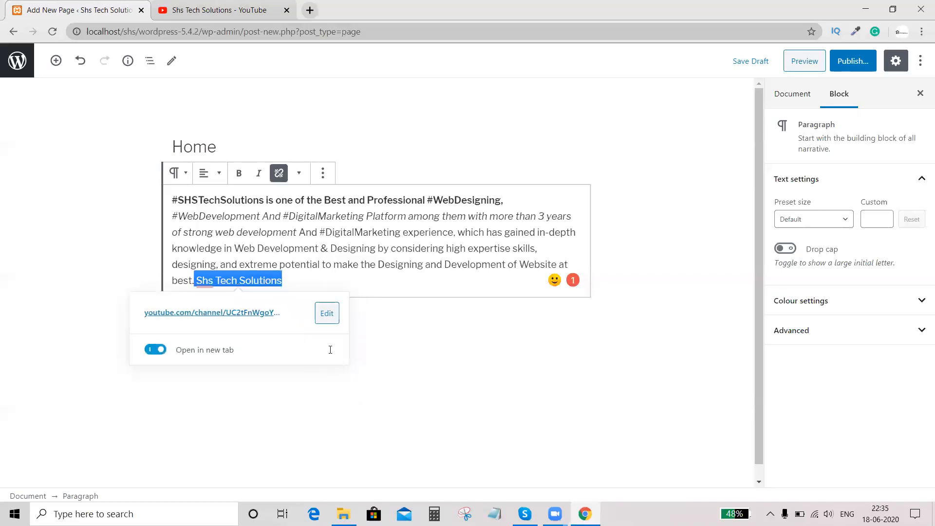
click(385, 295)
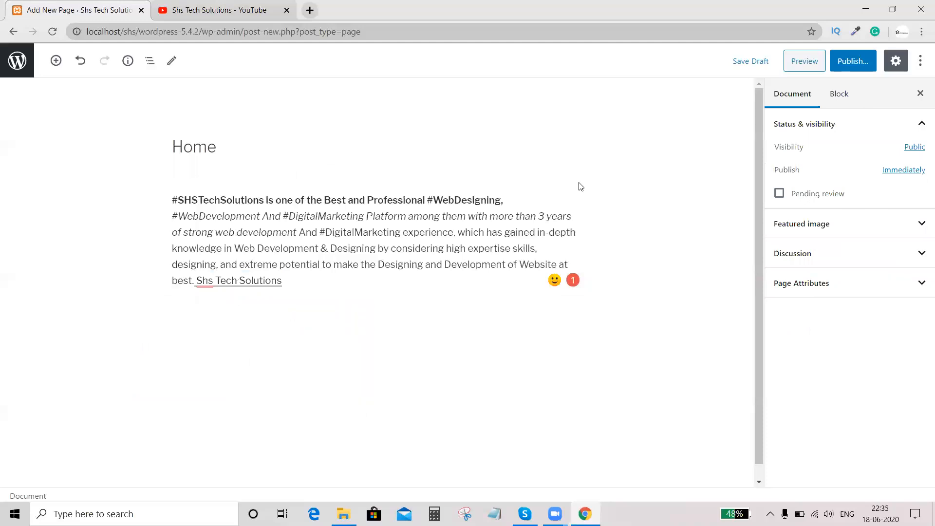
- Publish the Home page and open the live page to check its formatted description
click(857, 63)
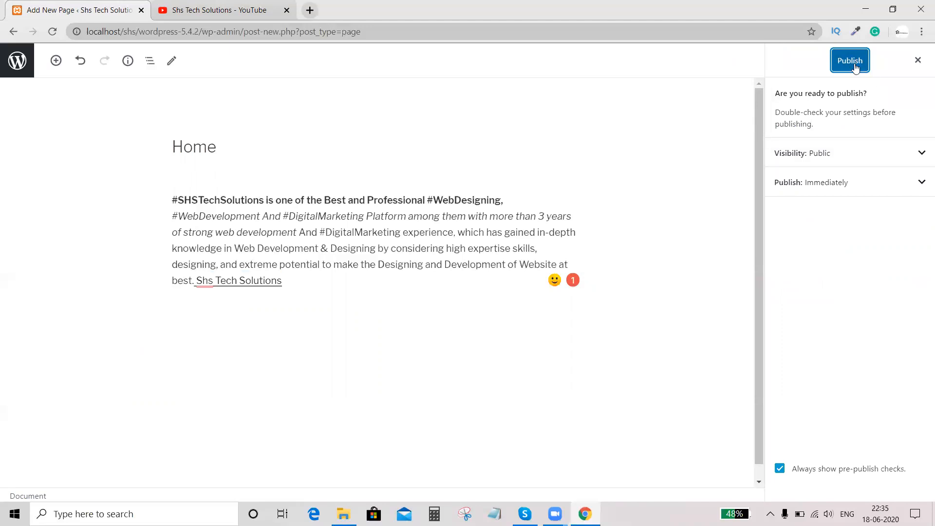
click(857, 66)
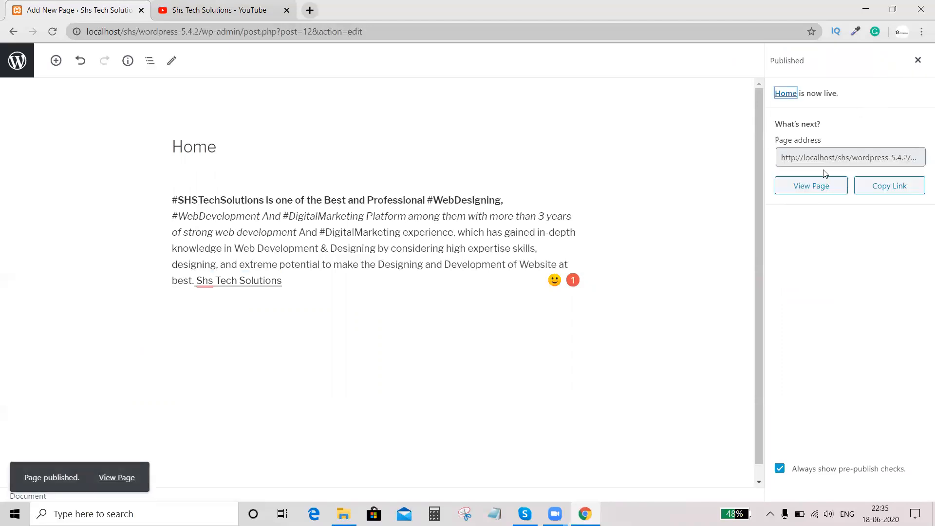
click(826, 191)
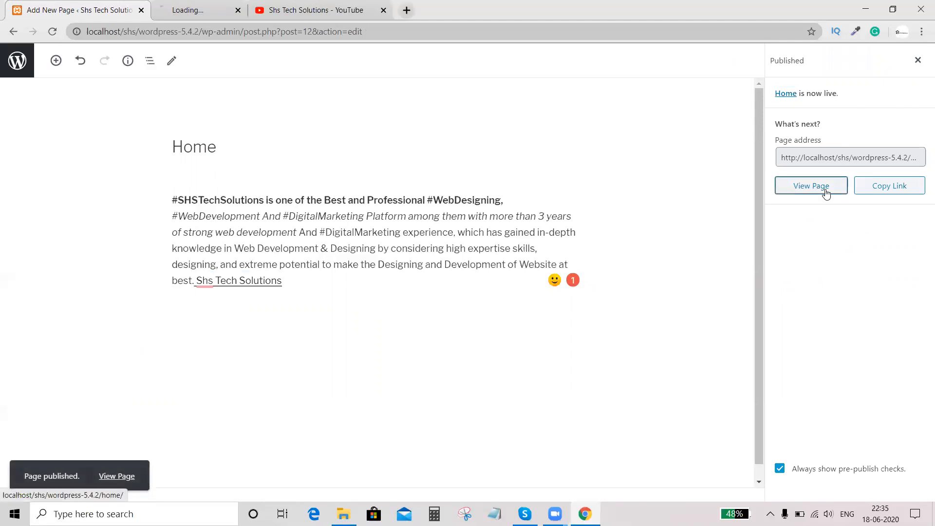
click(217, 9)
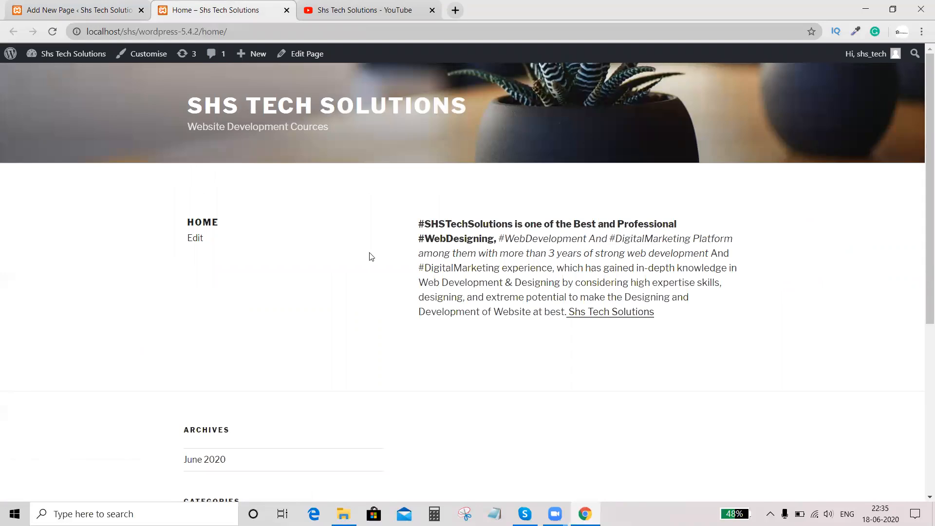
drag(447, 242, 681, 323)
- Load the site's root address by removing "home/" from the page URL and examine what the front page displays
click(202, 31)
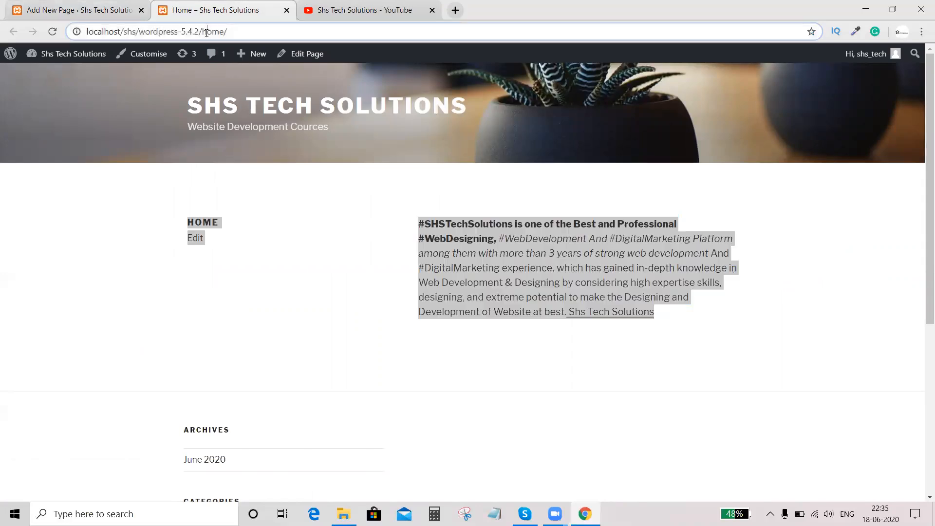
click(202, 31)
key(shift+End)
key(BackSpace)
key(Return)
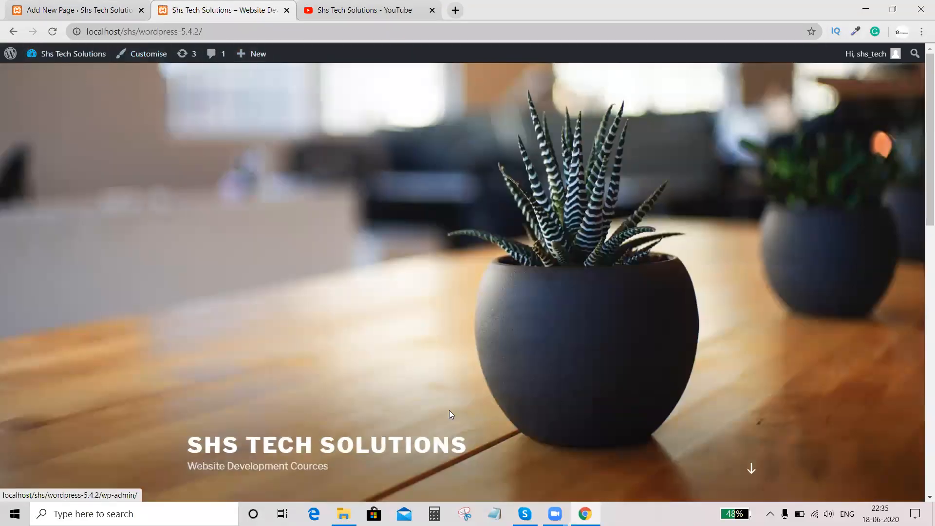
scroll(449, 410, down, 7)
scroll(483, 358, up, 7)
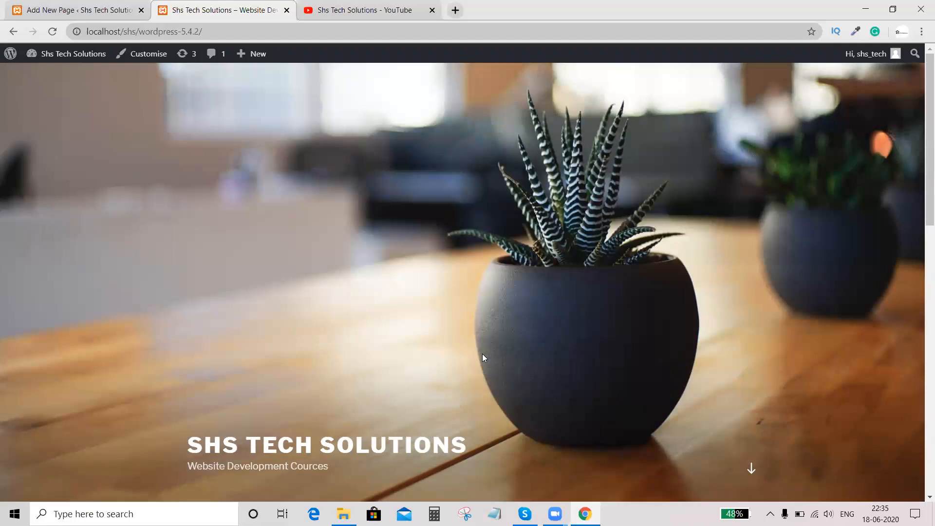
scroll(482, 357, down, 7)
- In the Reading settings, make the homepage display a static page, choose Home as the homepage, and save the changes
click(32, 5)
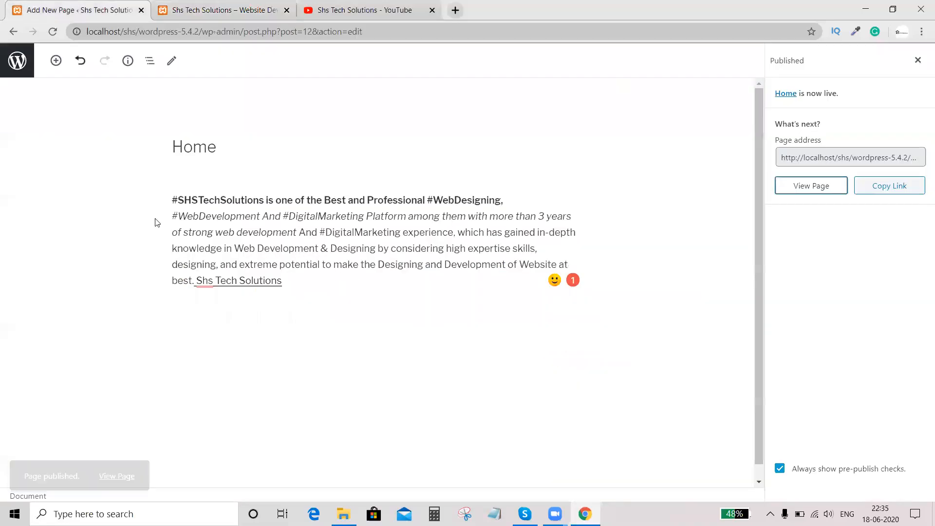
click(14, 32)
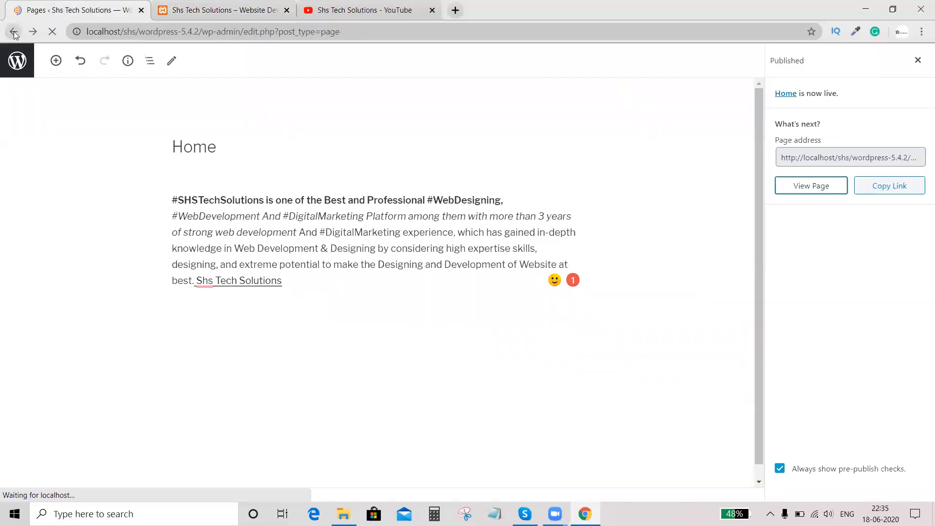
mouse_move(38, 325)
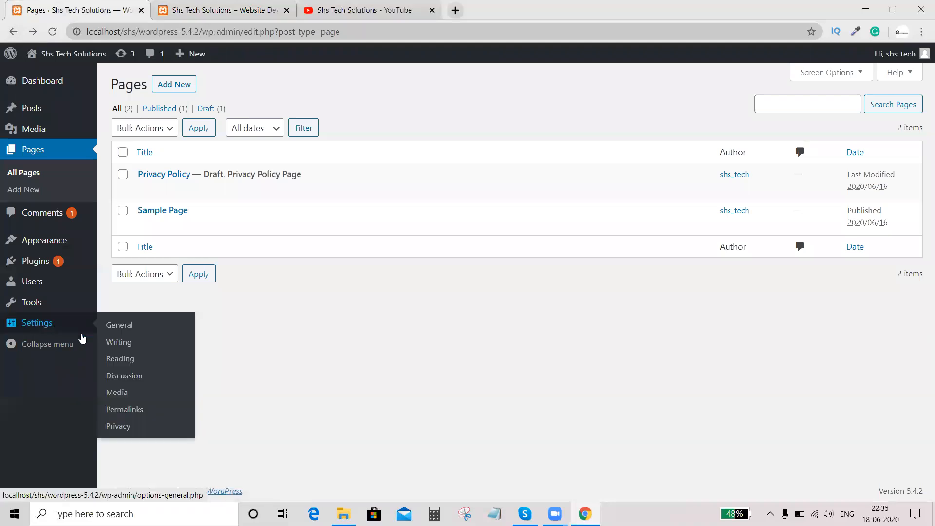
click(118, 363)
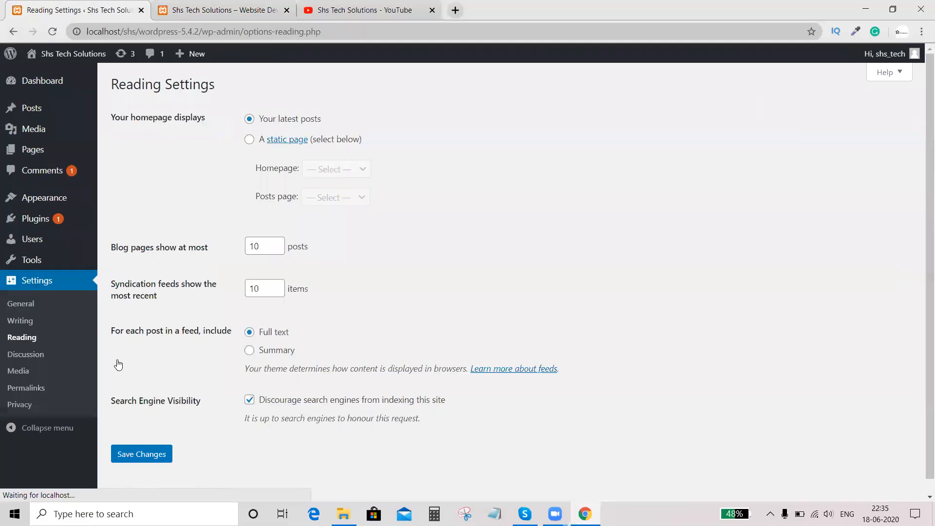
click(249, 139)
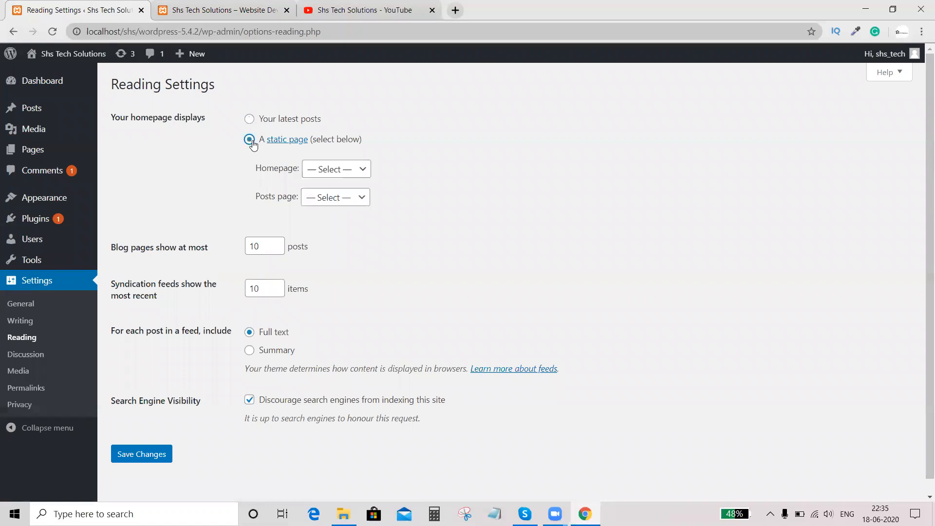
click(338, 175)
click(333, 199)
click(150, 457)
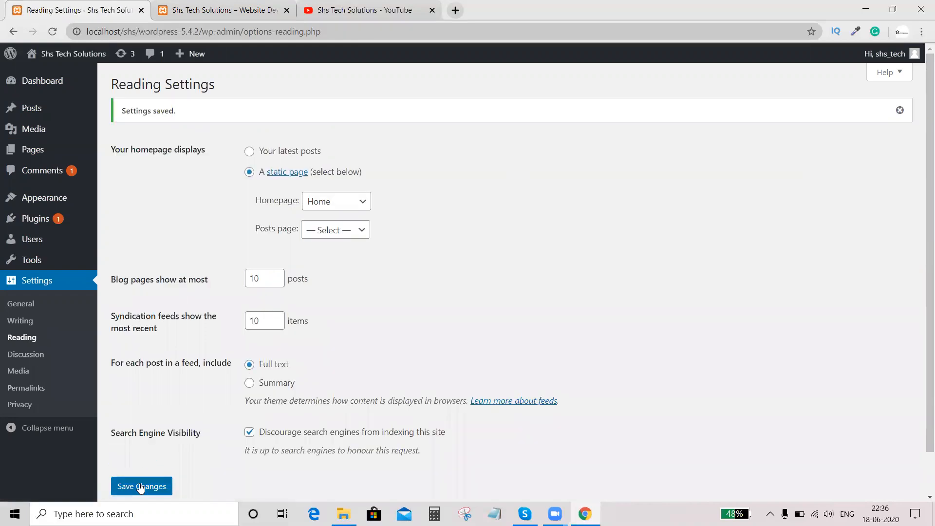
- Reload the site's root address and check the content shown on the front page
scroll(156, 468, down, 1)
scroll(266, 166, up, 1)
click(222, 10)
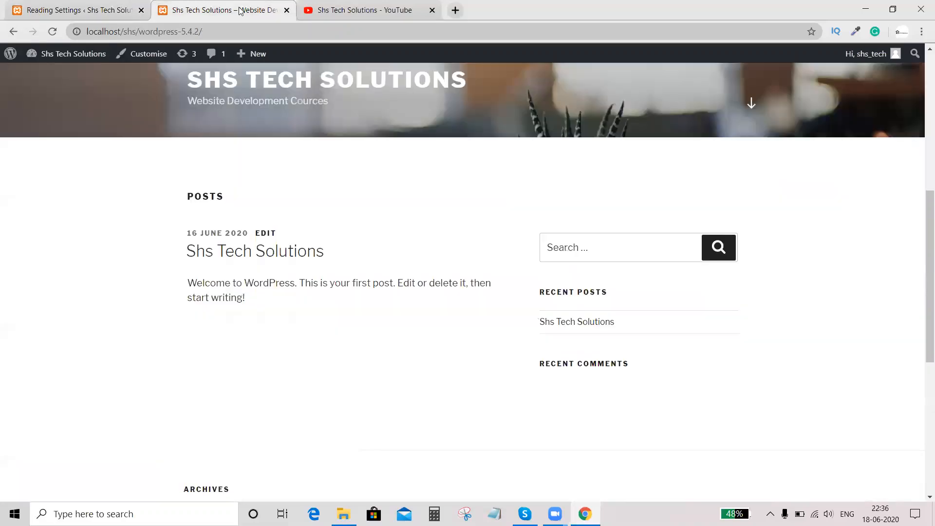
click(218, 32)
key(Return)
scroll(291, 223, up, 7)
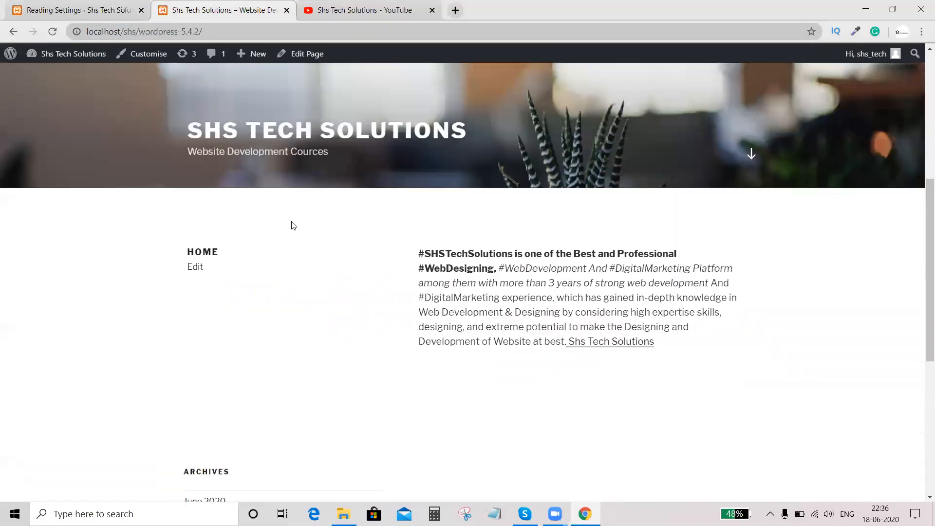
scroll(291, 225, down, 6)
drag(183, 263, 542, 294)
click(599, 320)
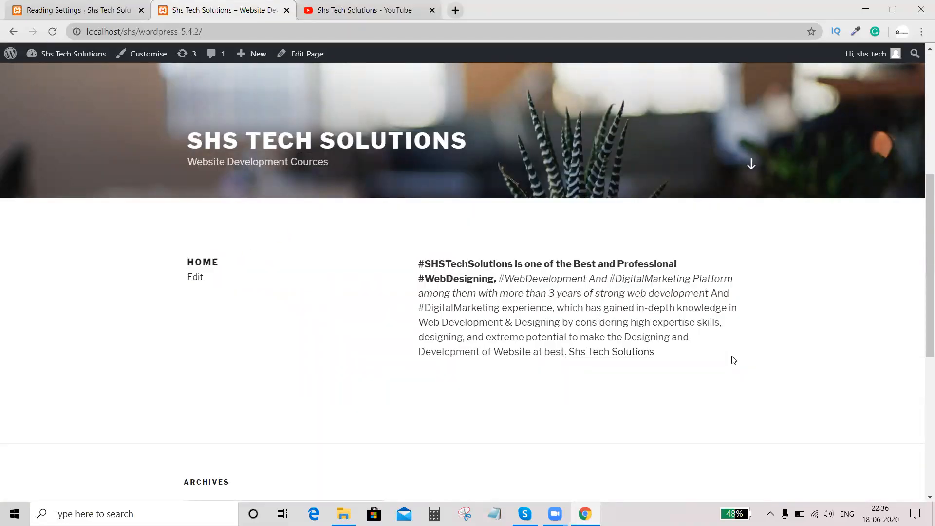
- Test the "Shs Tech Solutions" link on the front page and close both YouTube tabs
click(609, 355)
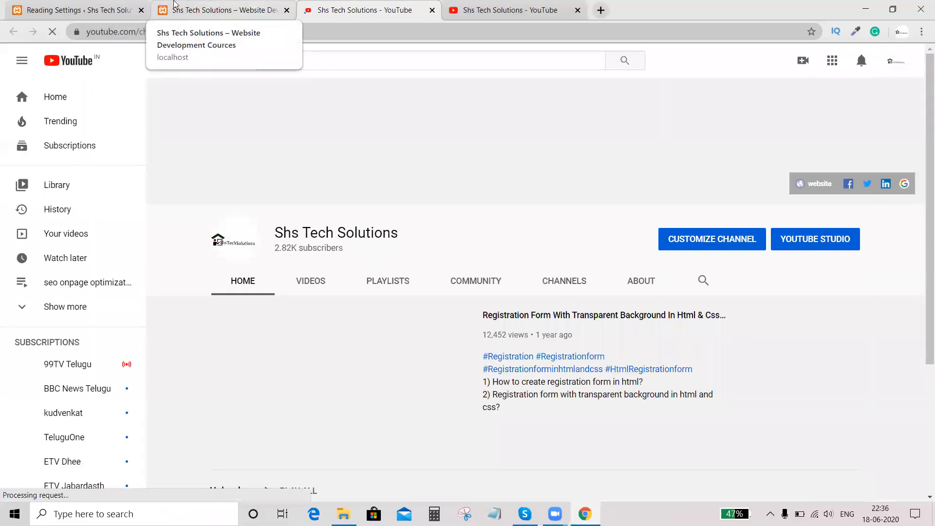
click(256, 9)
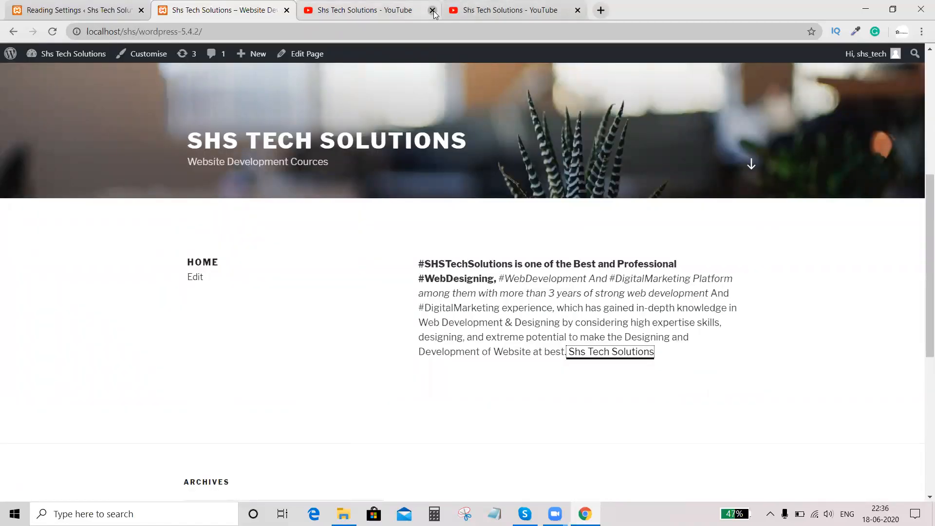
click(432, 11)
click(432, 10)
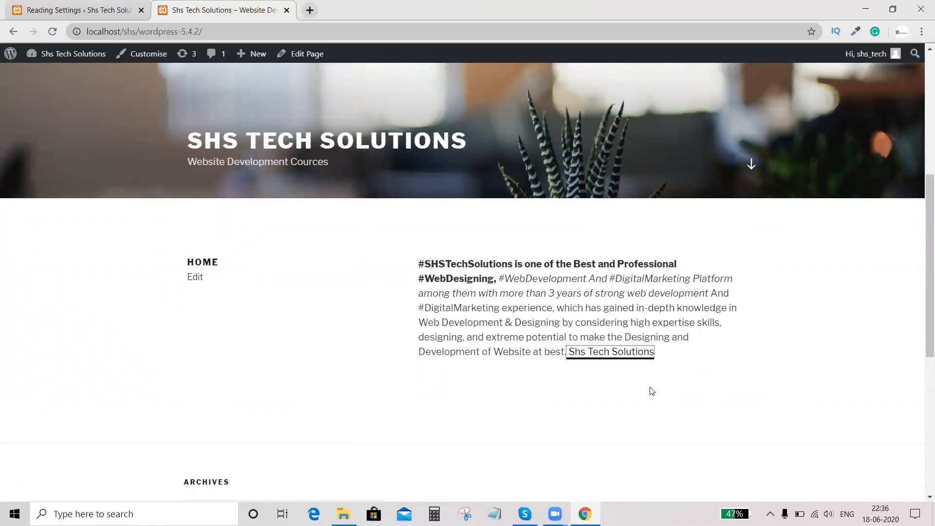
- Add a new page titled "About Us" and start an empty paragraph block in it
click(99, 4)
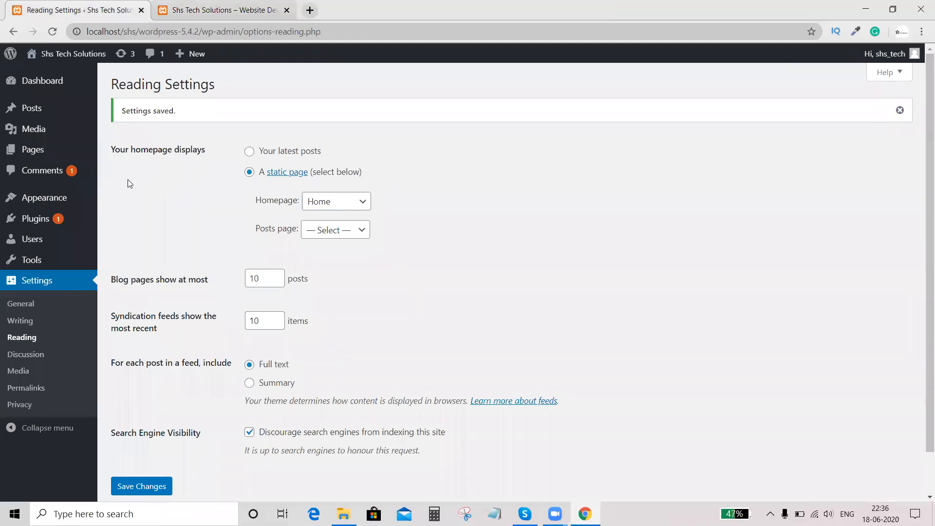
click(35, 153)
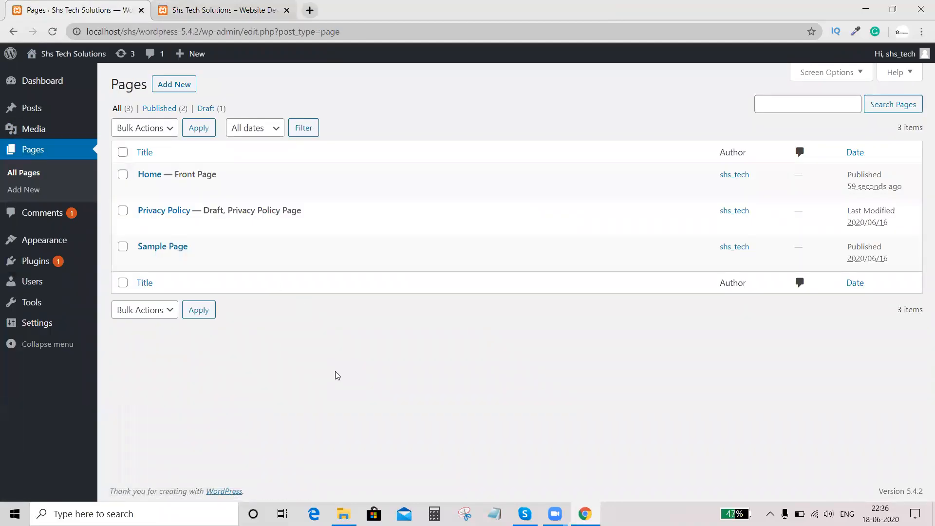
click(179, 86)
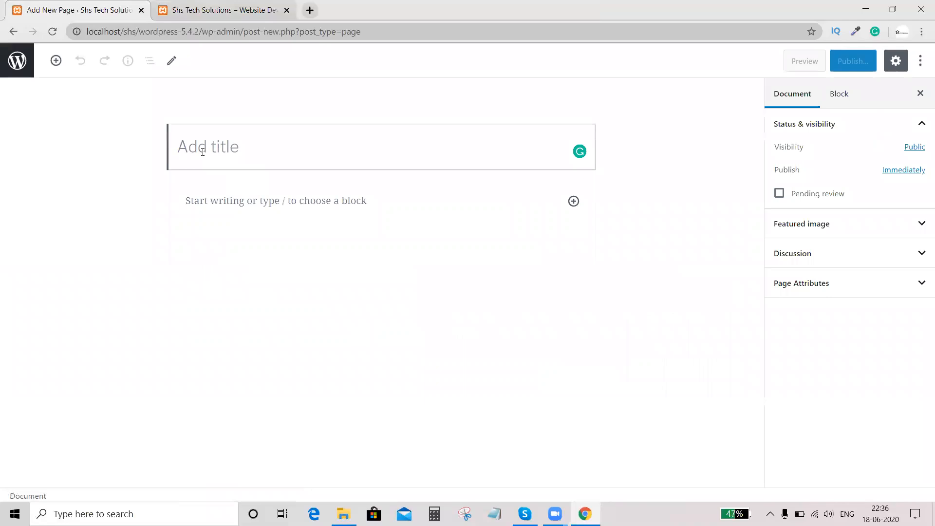
text(About Us)
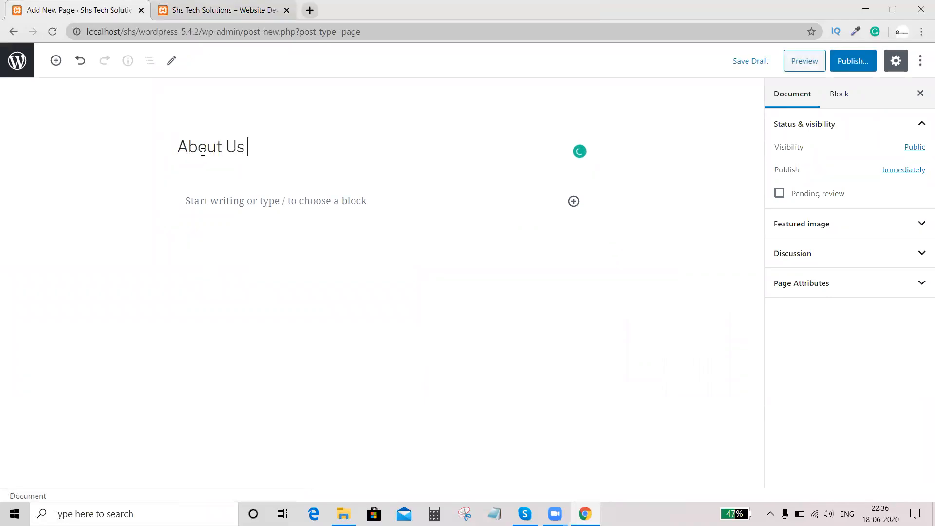
click(225, 200)
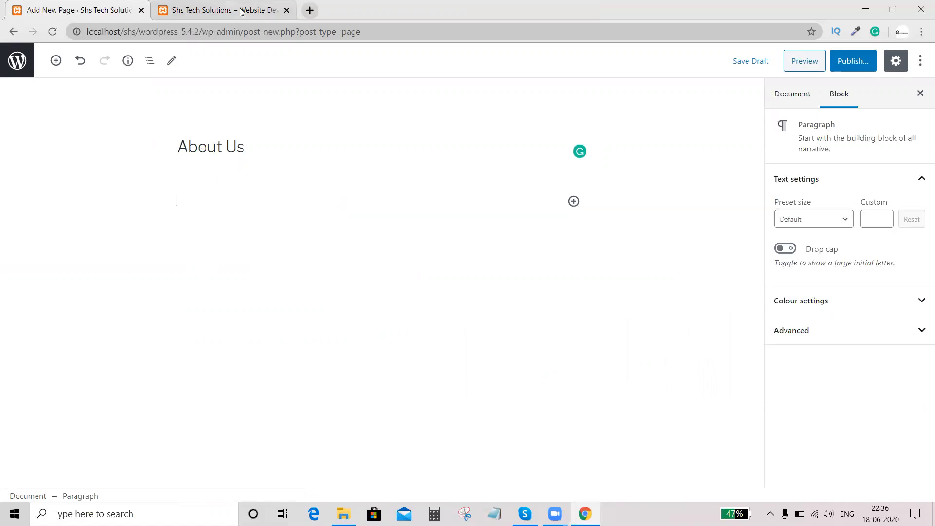
- Reopen the closed YouTube About page of Shs Tech Solutions and copy the channel's full description, including the contact lines
click(243, 11)
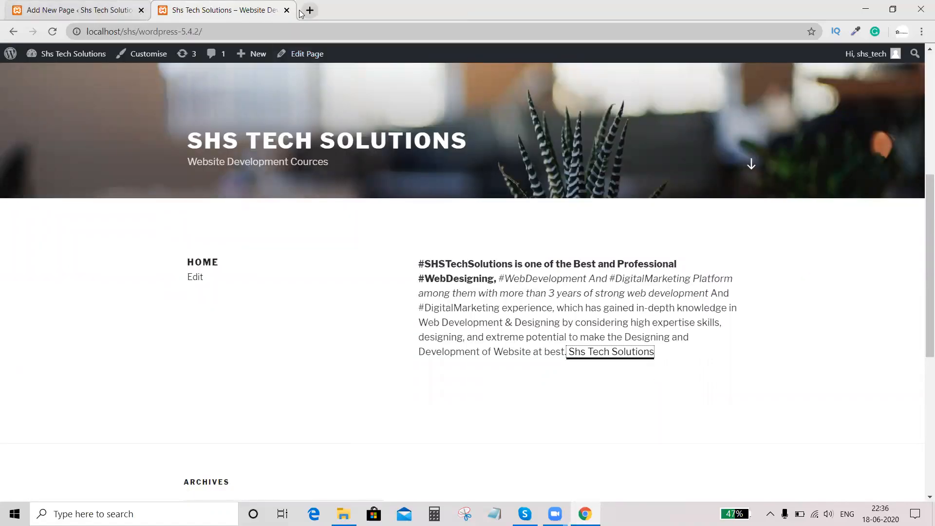
key(ctrl+shift+t)
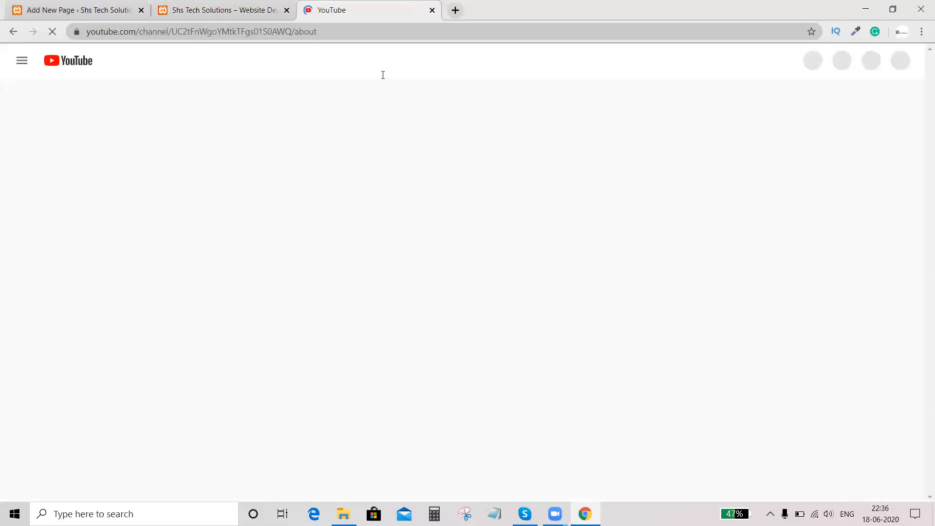
drag(273, 472, 208, 331)
drag(287, 429, 293, 429)
scroll(779, 331, down, 4)
scroll(389, 324, up, 2)
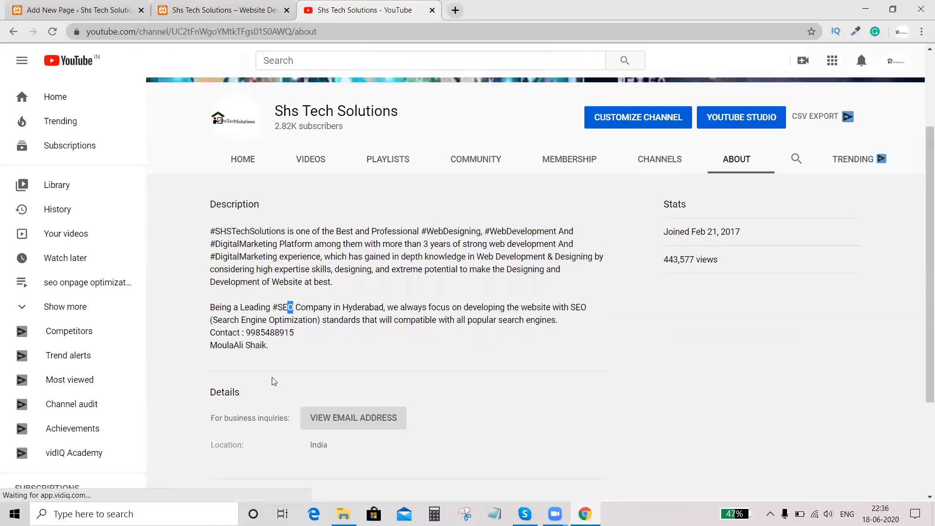
drag(281, 354, 215, 232)
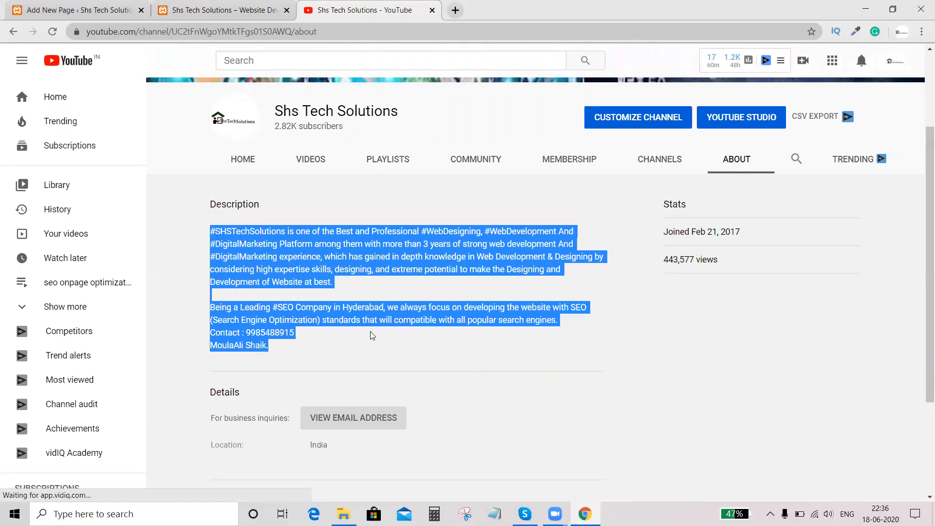
- Return to the new About Us page and paste the copied channel description into its empty paragraph block
click(220, 10)
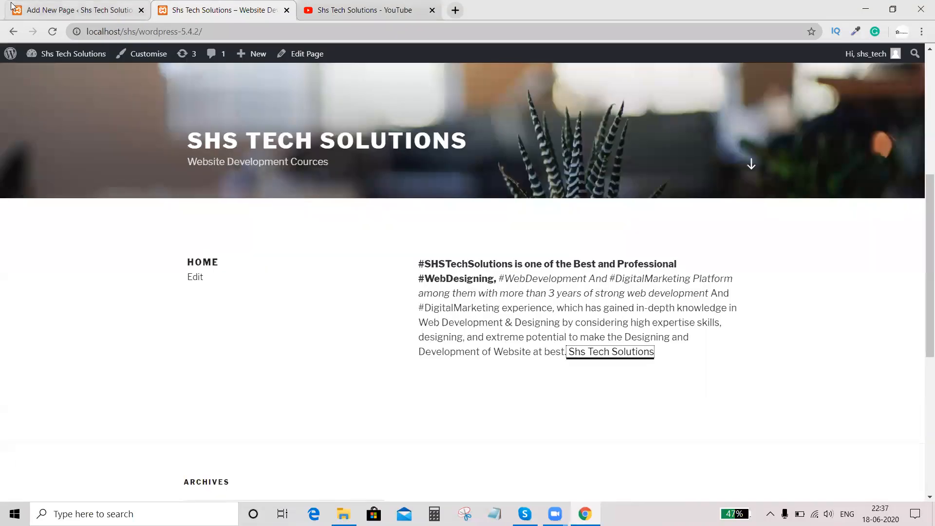
click(63, 9)
key(ctrl+v)
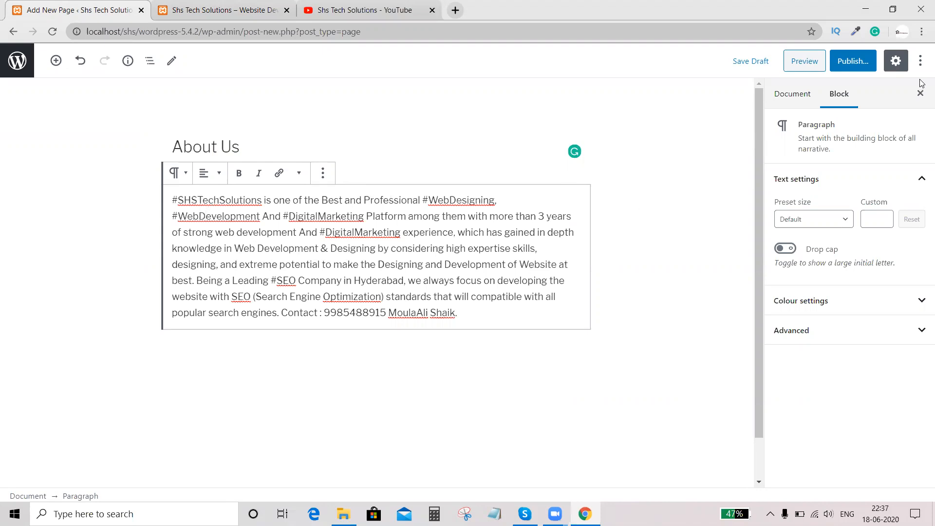
- Publish the About Us page with public visibility and dismiss the post-publish information
click(851, 61)
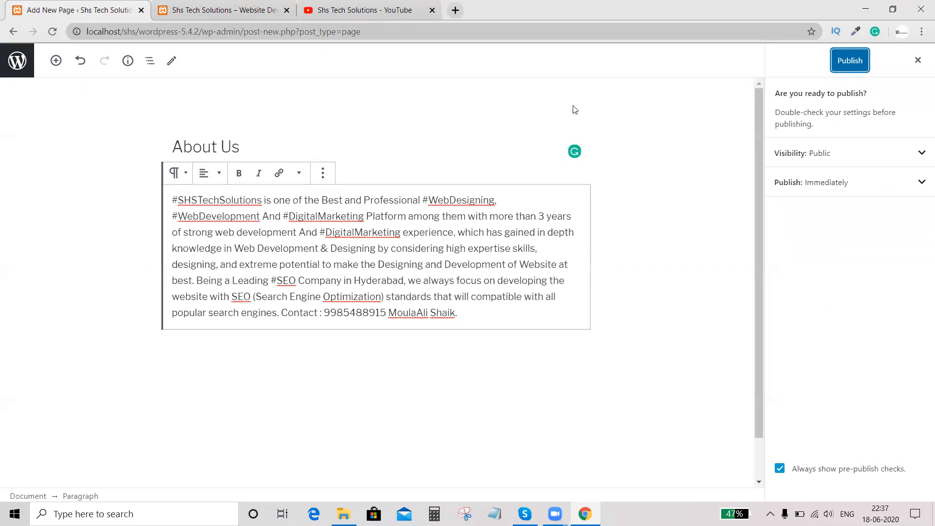
click(858, 66)
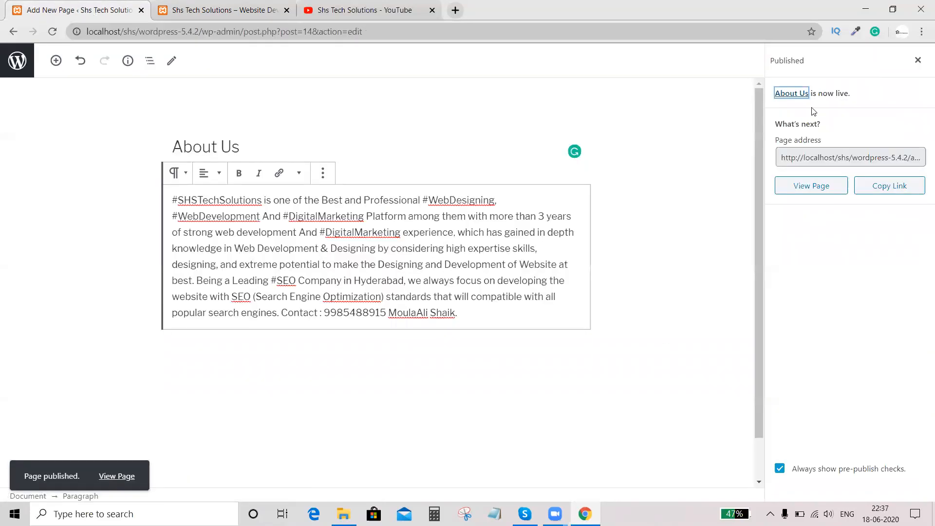
click(918, 63)
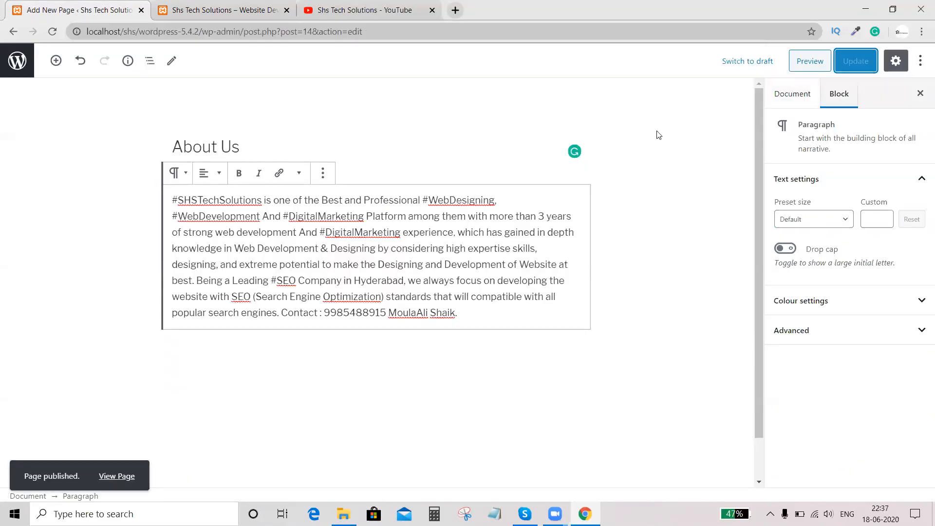
- Preview the published About Us page on the site and close the preview
click(803, 61)
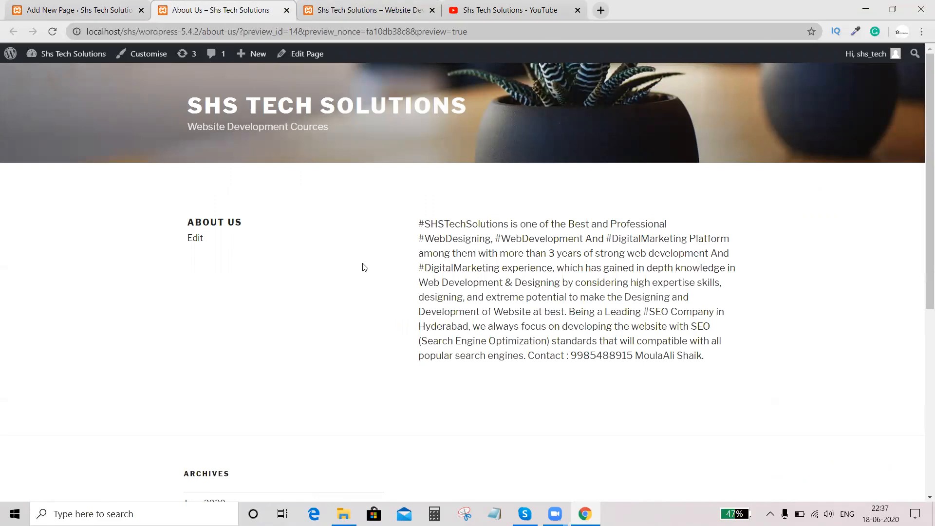
click(100, 8)
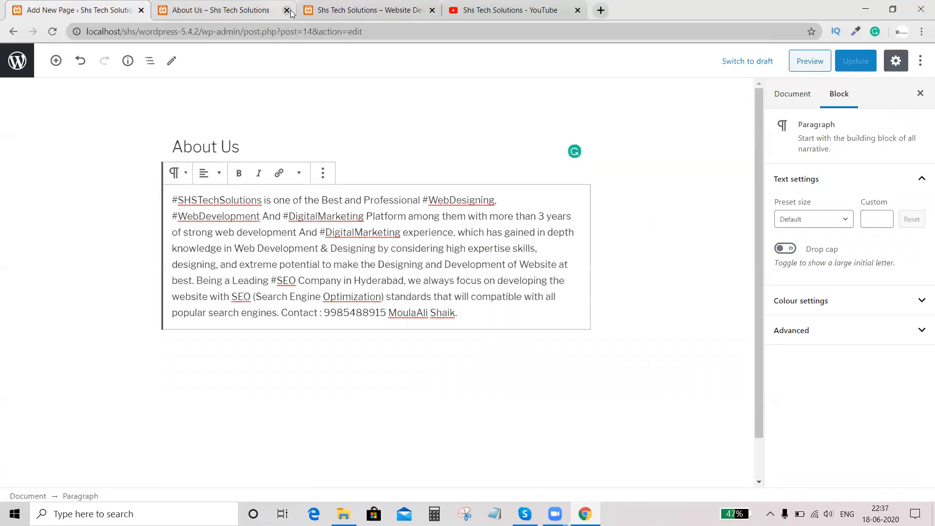
click(287, 10)
- Go back to the Pages list, refresh it, and add a new page titled "Services"
click(13, 32)
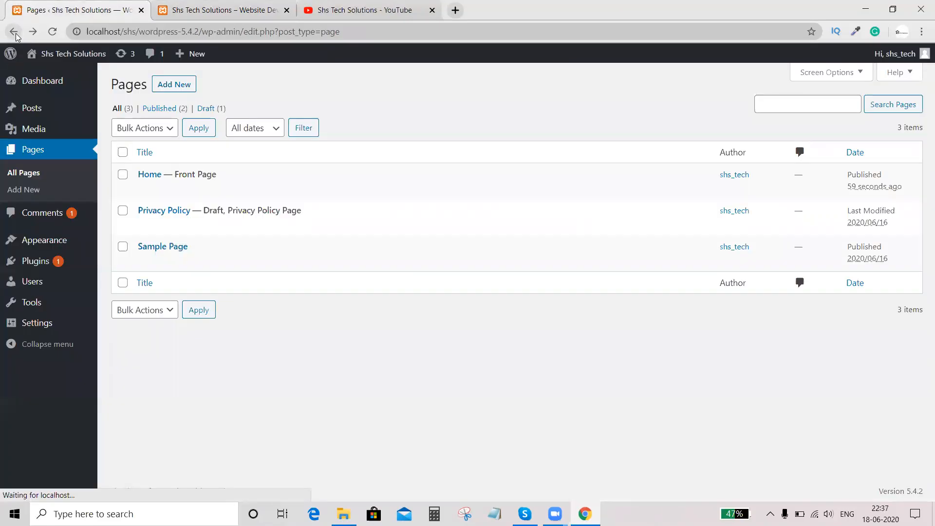
click(55, 32)
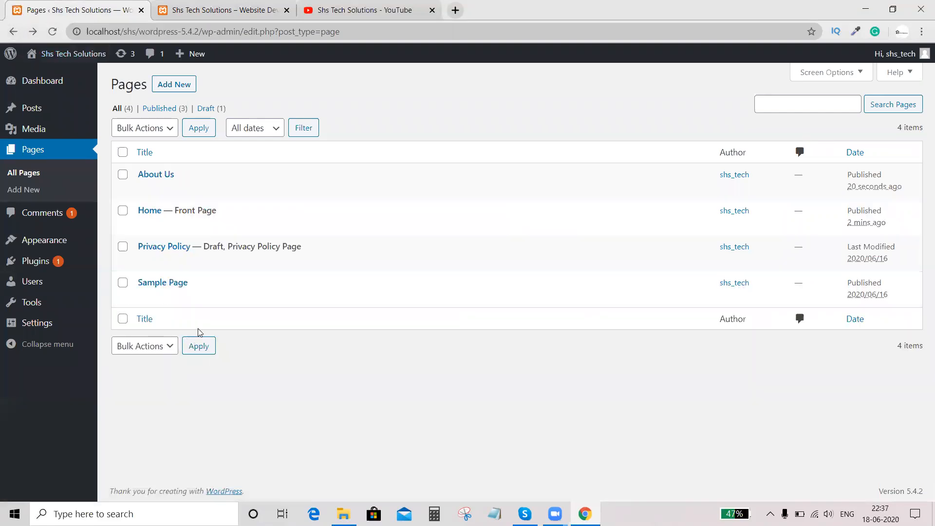
click(166, 87)
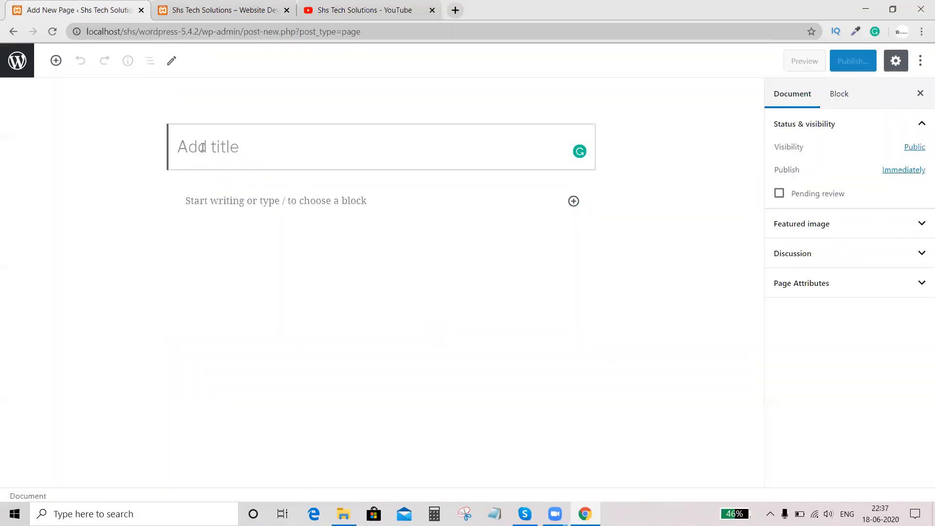
text(Seo)
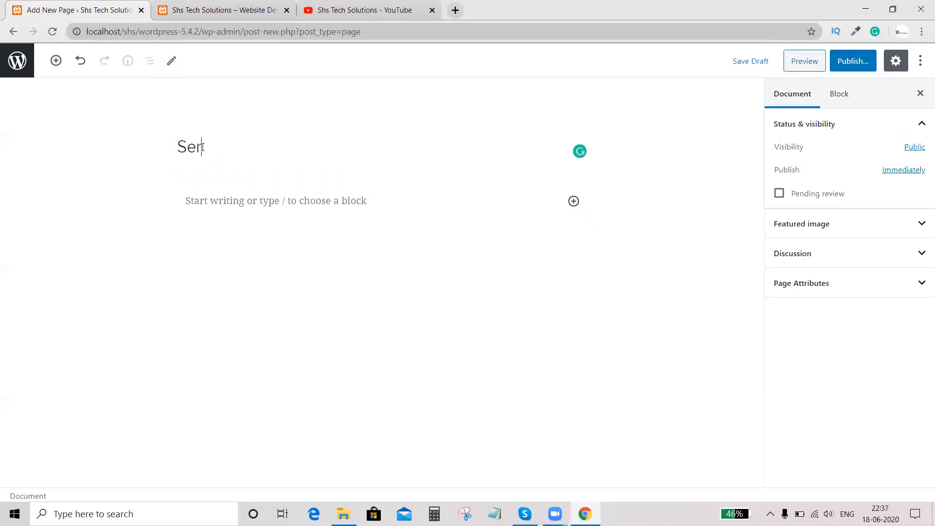
text(vices)
- Start a paragraph block on the Services page and paste the copied channel description into it
click(230, 203)
click(342, 7)
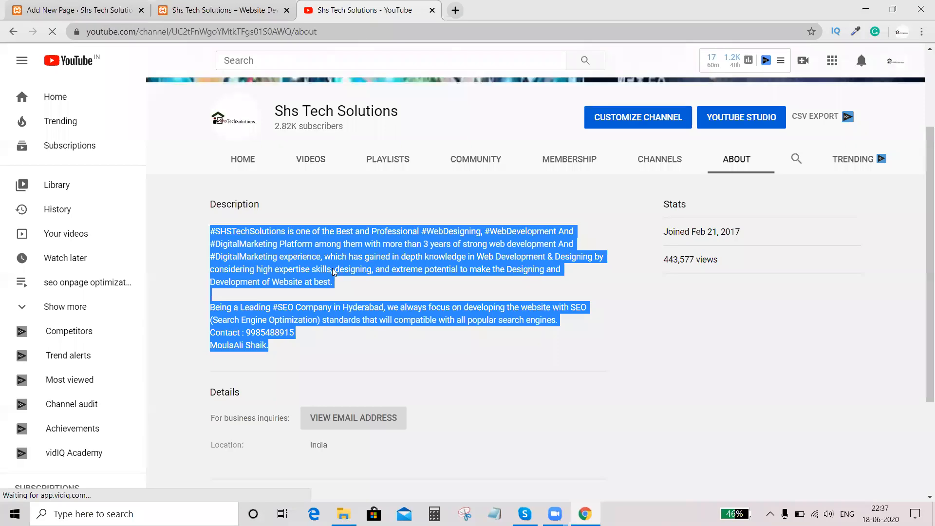
click(216, 5)
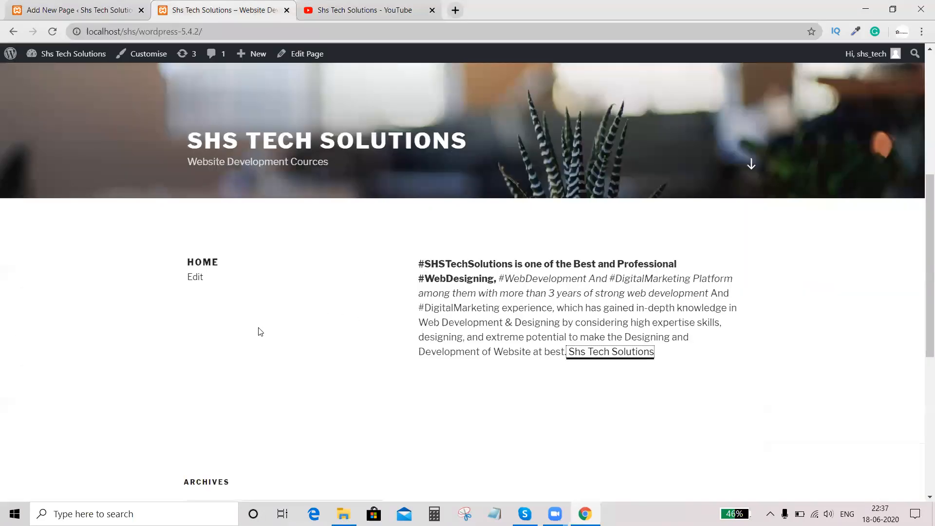
click(73, 4)
key(ctrl+v)
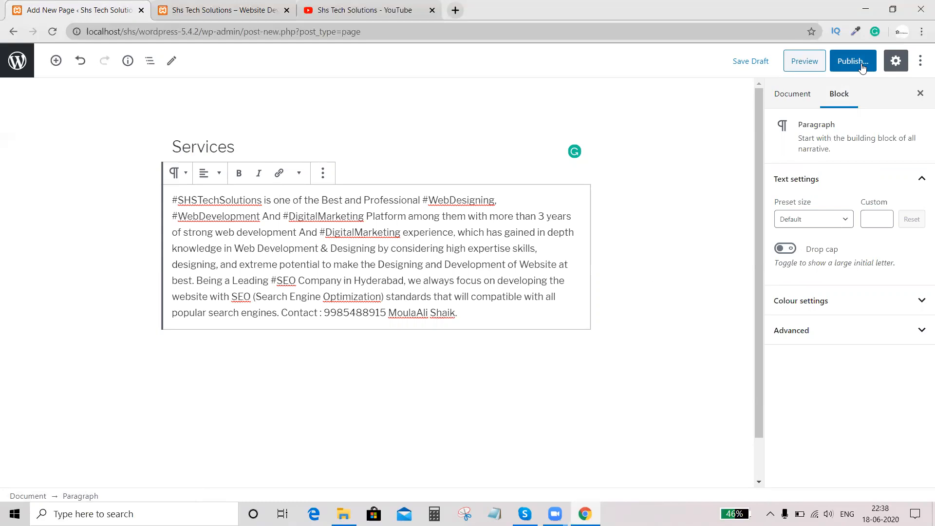
- Look through the paragraph's preset text sizes without changing the size, and hide and restore the settings sidebar
click(844, 221)
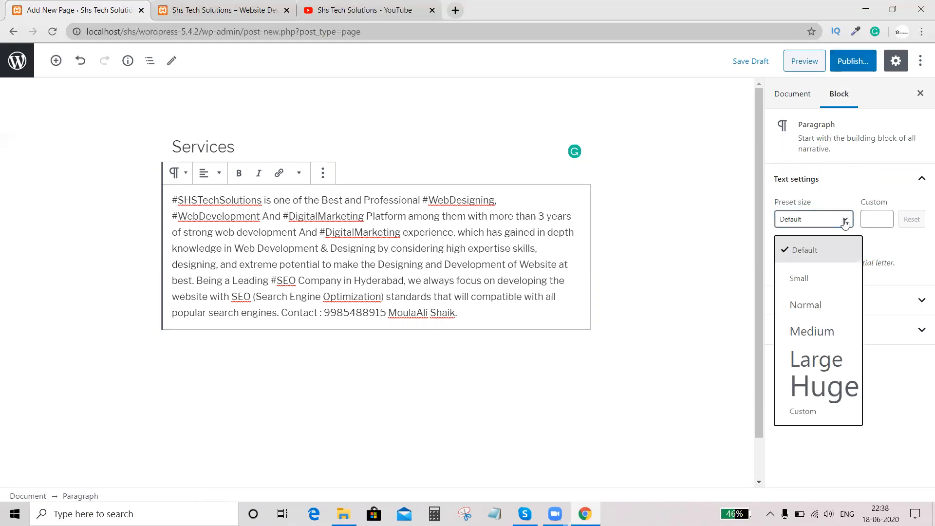
click(845, 222)
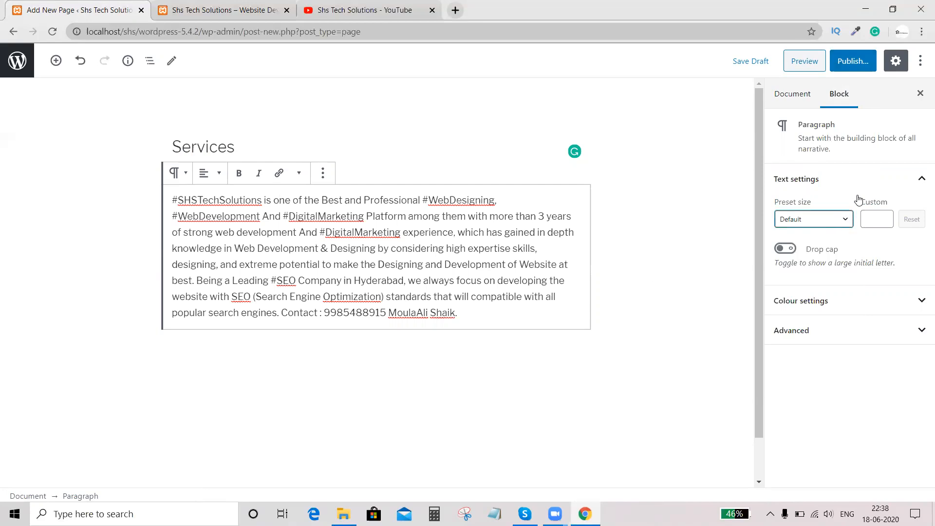
click(894, 63)
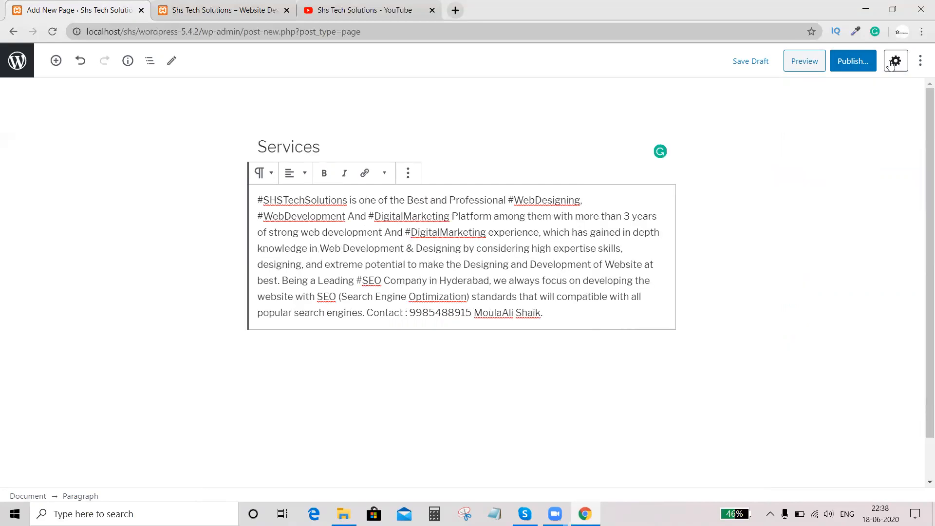
click(892, 62)
- Compare the Services page in the Code editor and the Visual editor, finishing in the Visual editor
click(918, 61)
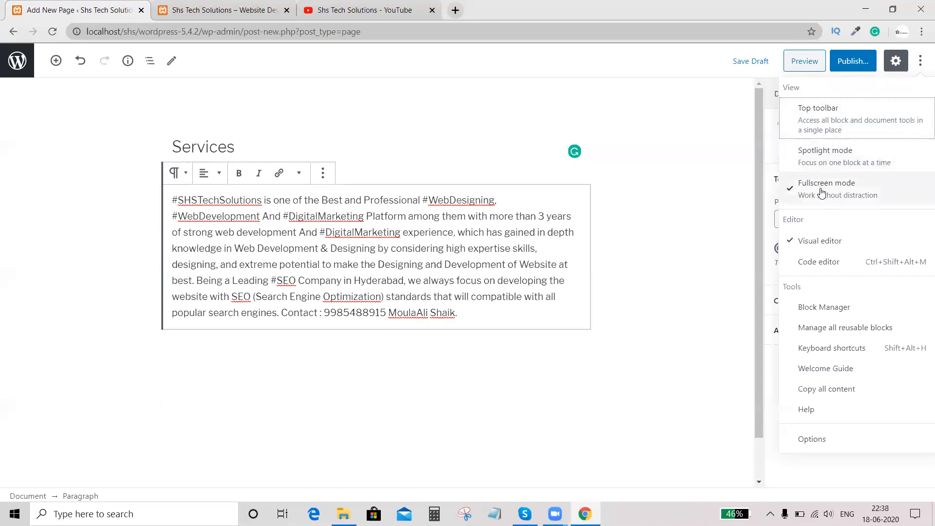
click(807, 263)
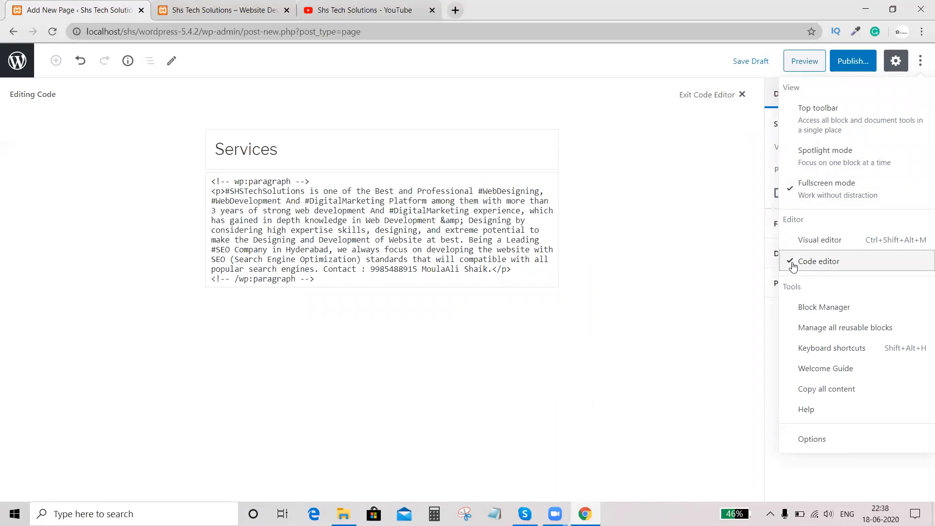
click(812, 244)
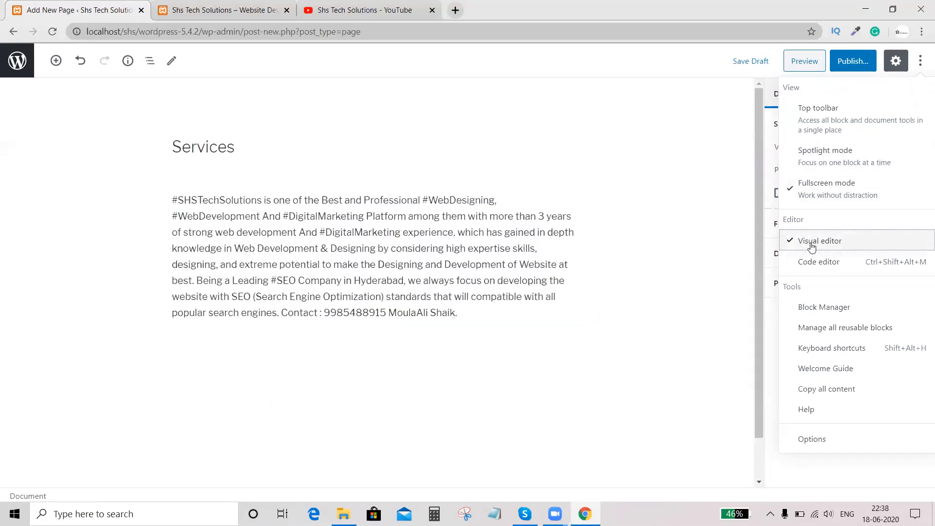
click(811, 263)
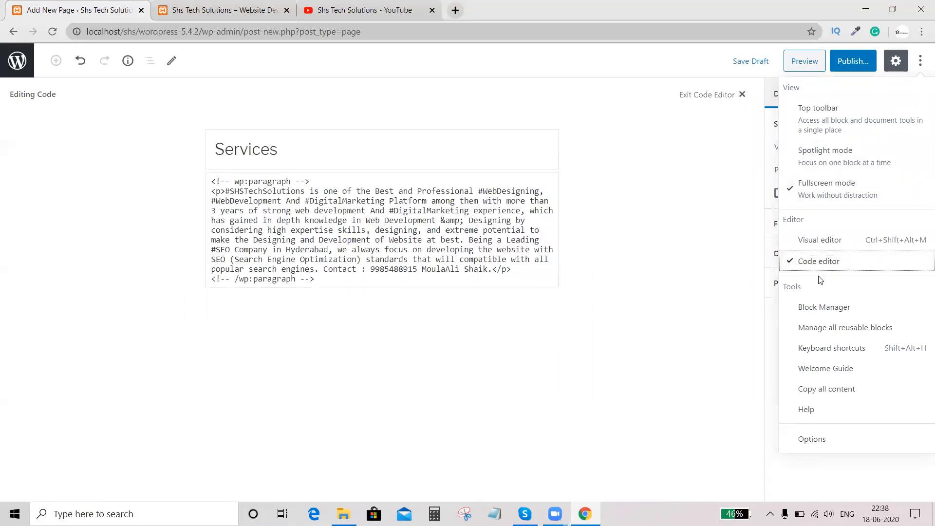
click(819, 242)
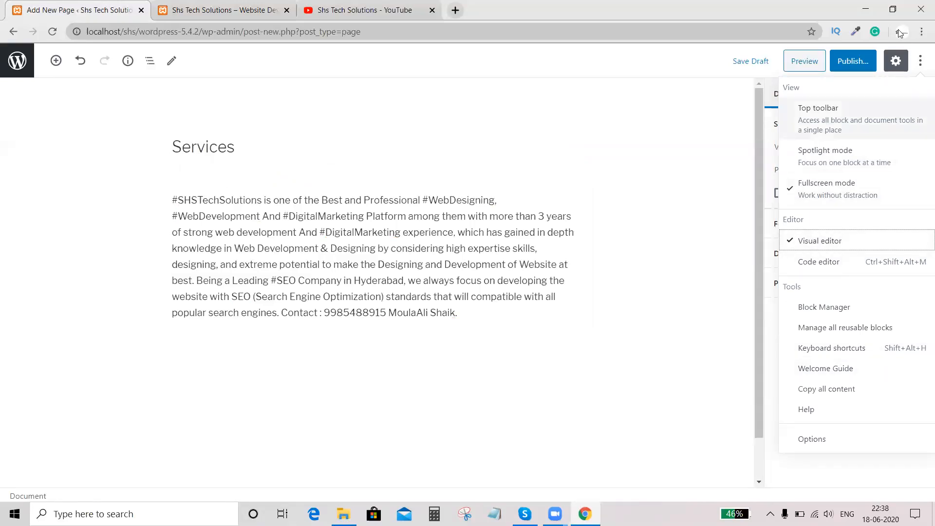
click(711, 58)
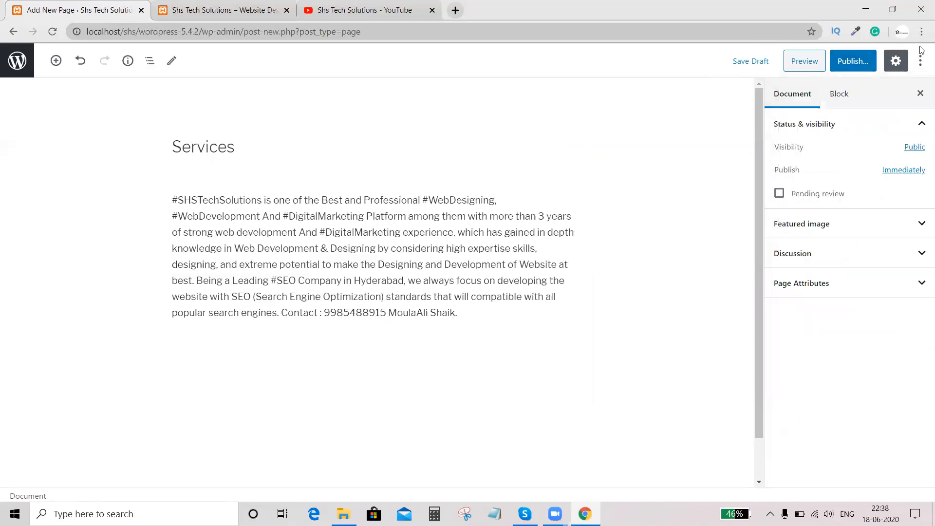
- Publish the Services page and view the live page on the site
click(855, 62)
click(850, 61)
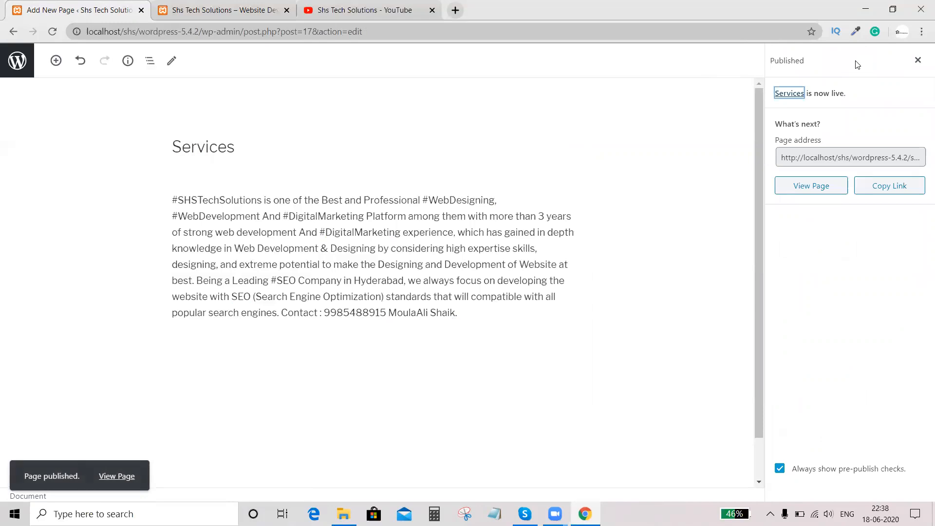
click(810, 186)
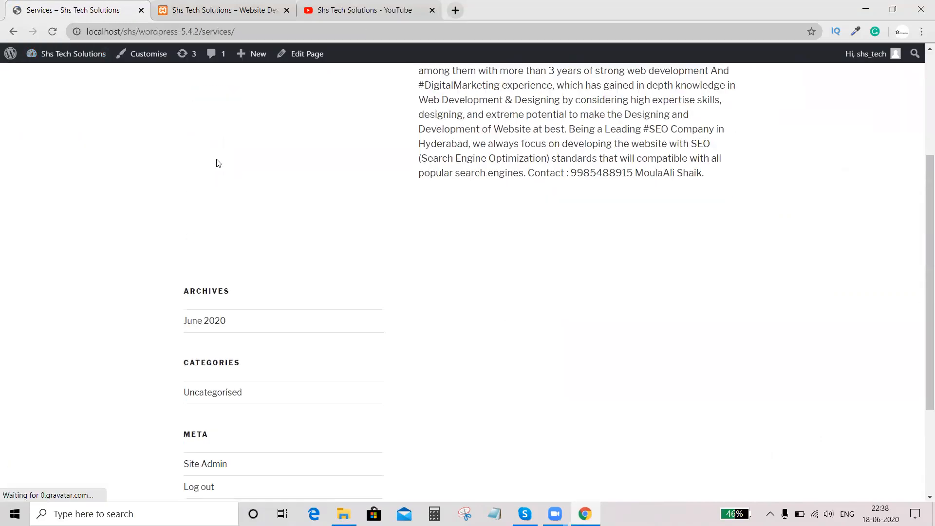
- Return to the Pages list and add a new page titled "Contact Us"
click(13, 32)
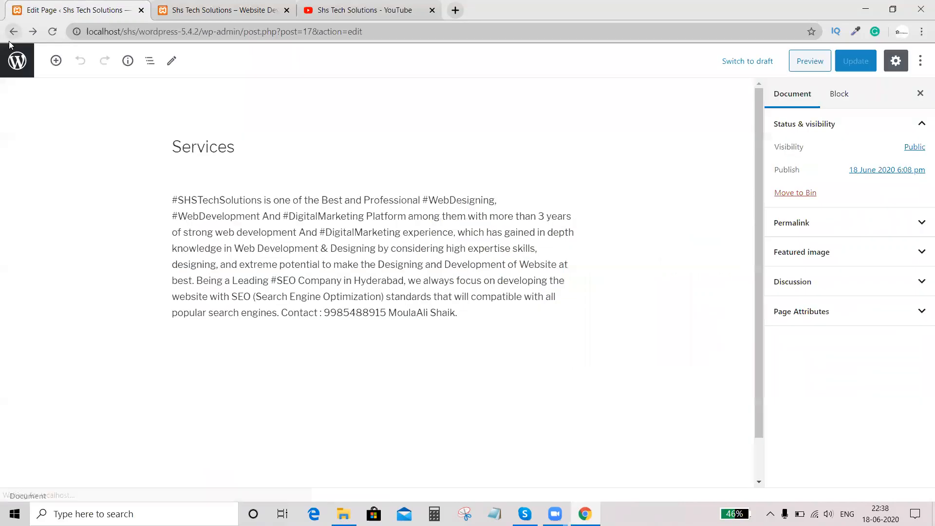
click(14, 32)
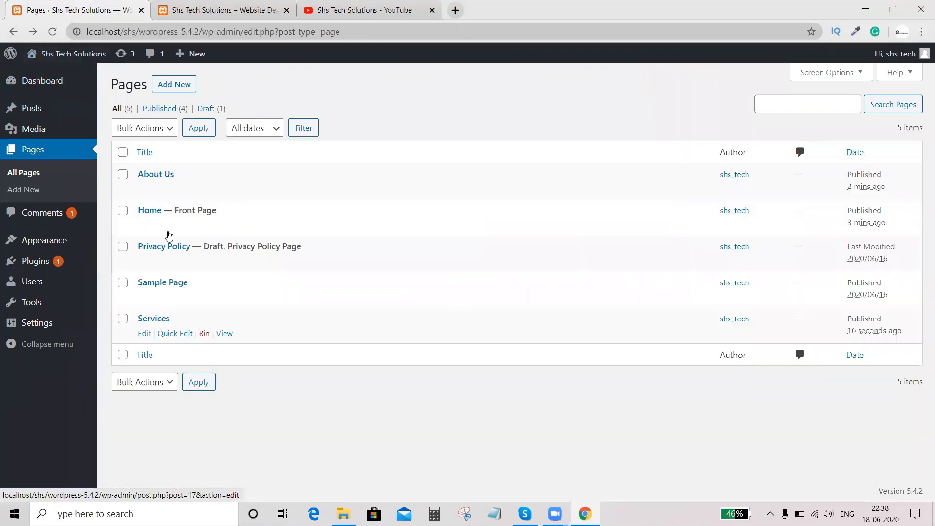
click(172, 91)
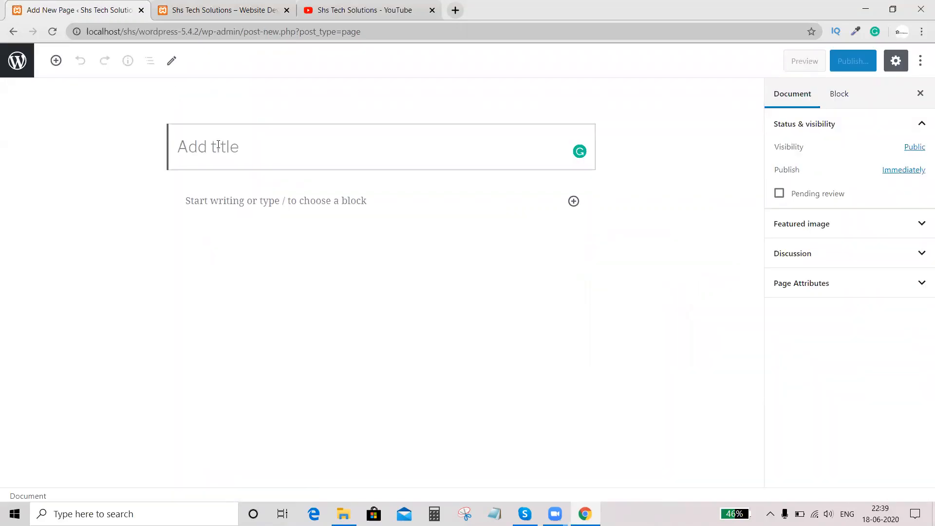
click(218, 145)
text(Contact Us)
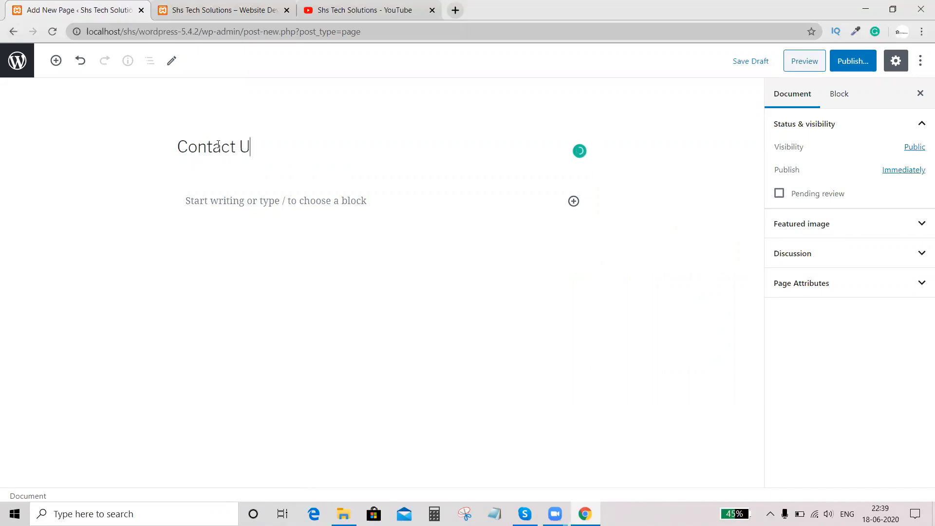
- Paste the company description into the Contact Us page body, publish the page and view it live
click(230, 205)
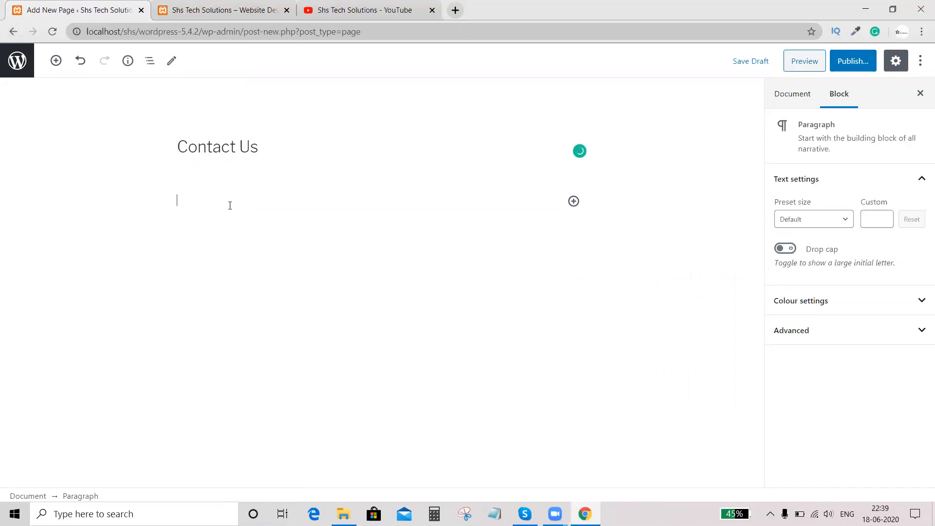
key(ctrl+v)
click(862, 62)
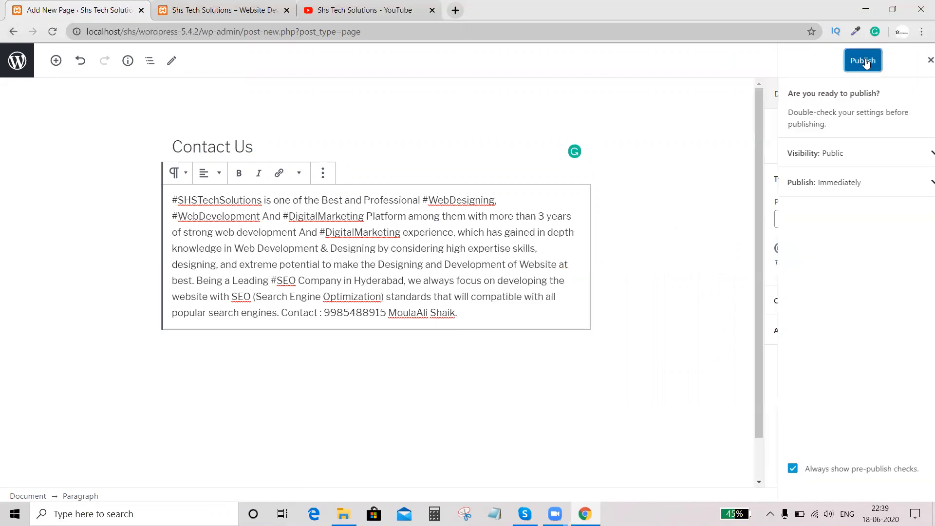
click(861, 69)
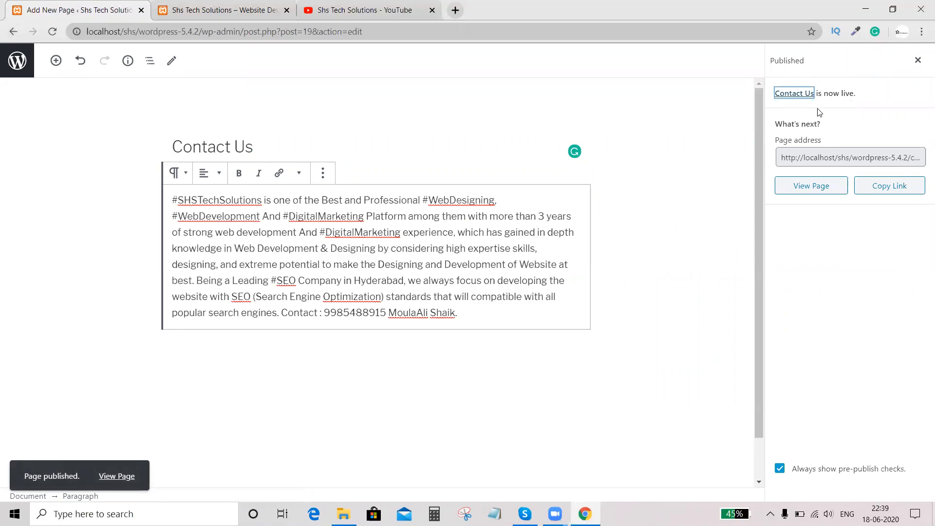
click(829, 188)
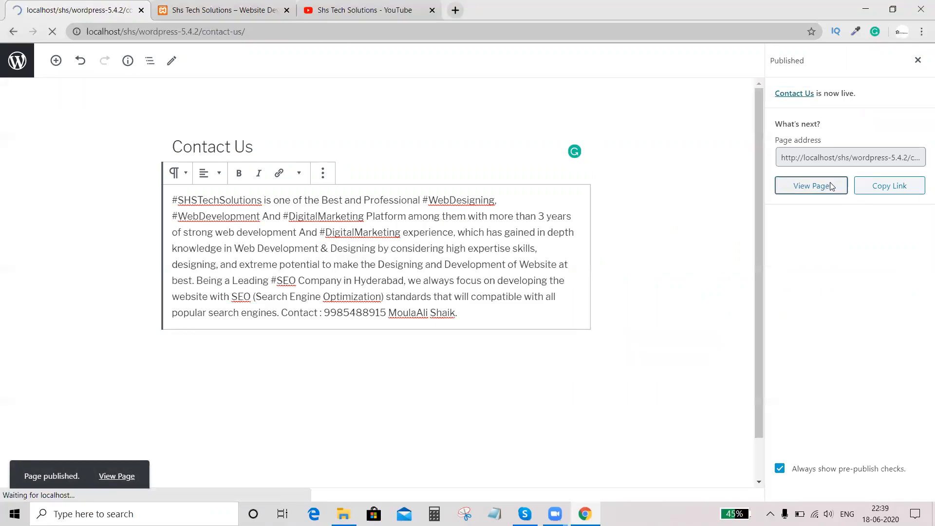
- Return to the Pages list and check the live Home page for a navigation menu
click(13, 34)
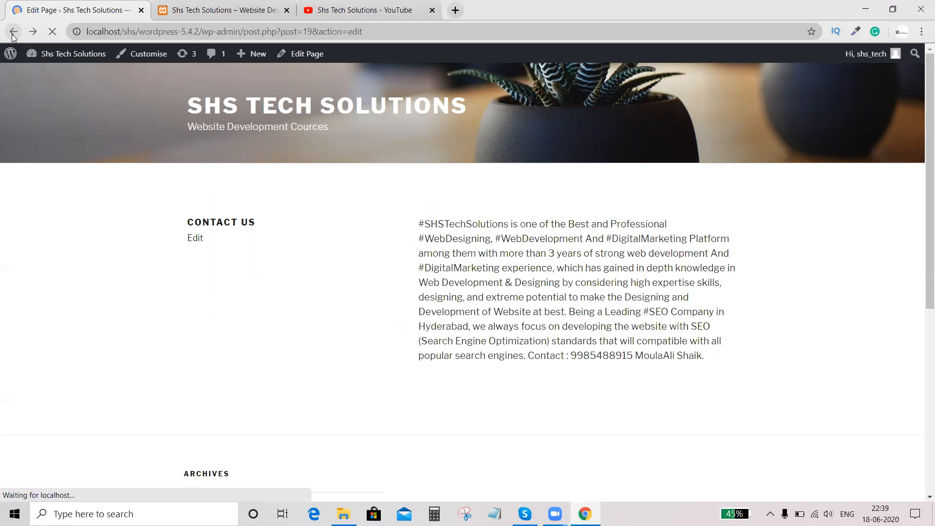
click(12, 34)
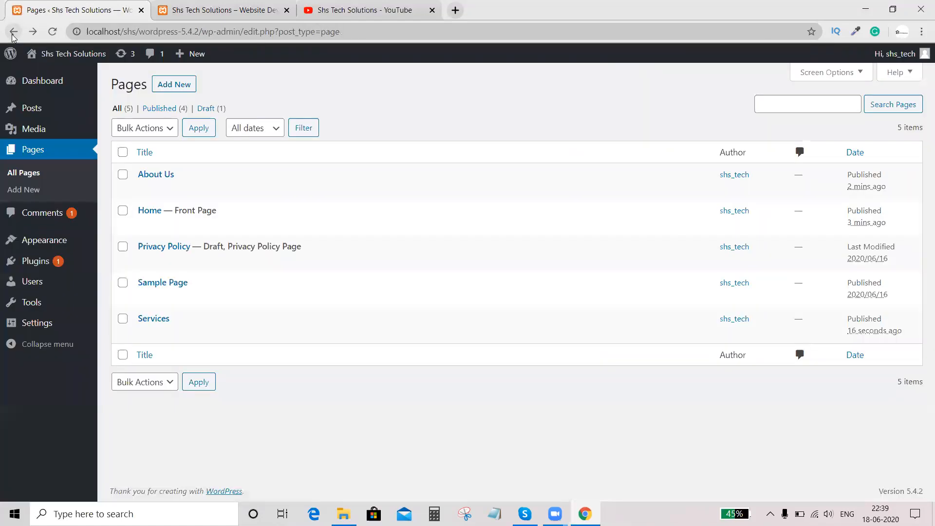
click(205, 10)
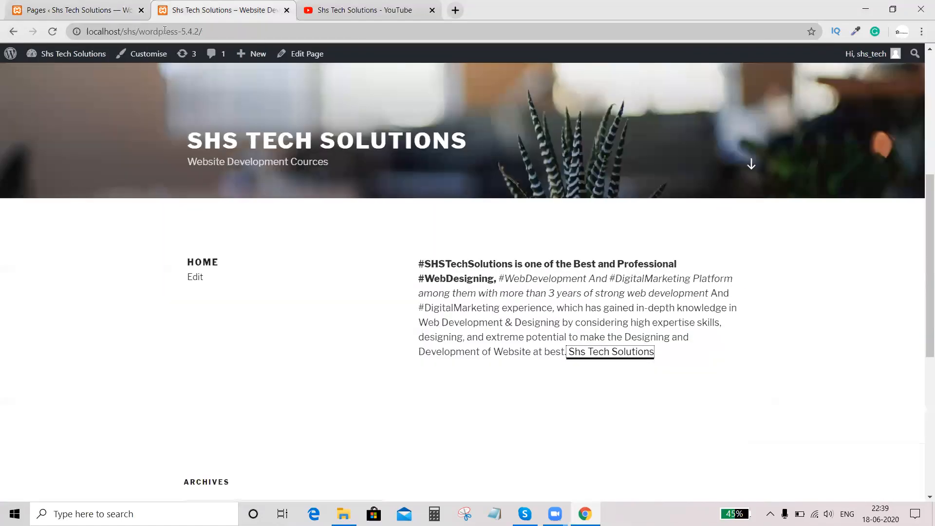
click(102, 6)
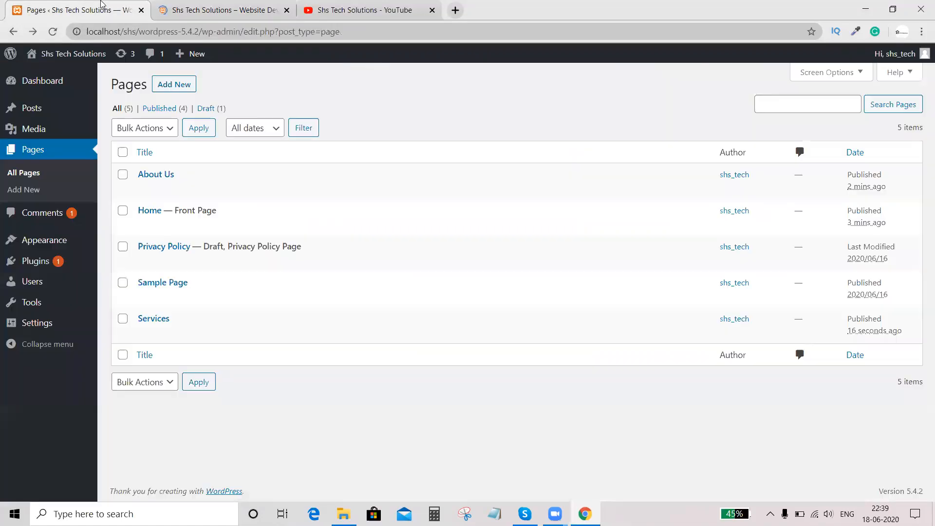
click(204, 4)
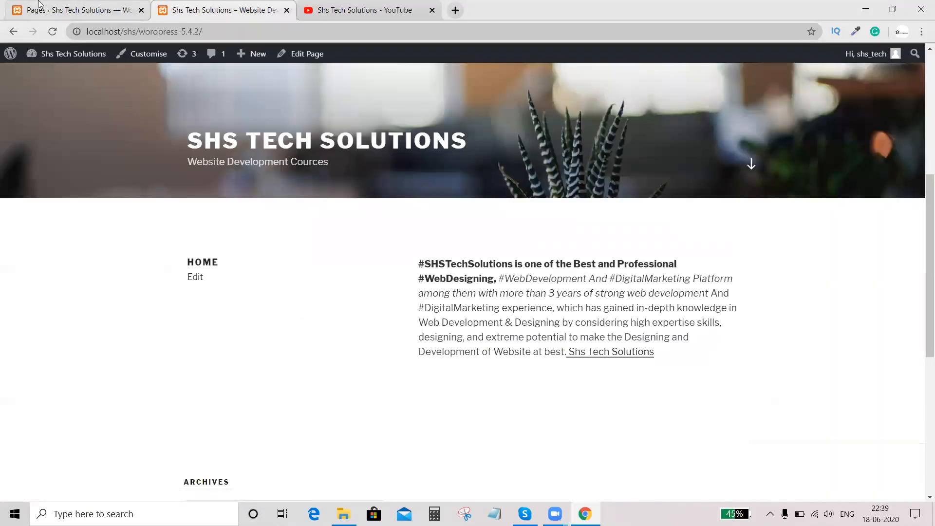
click(39, 4)
- Create a navigation menu named "Main Menu"
mouse_move(56, 243)
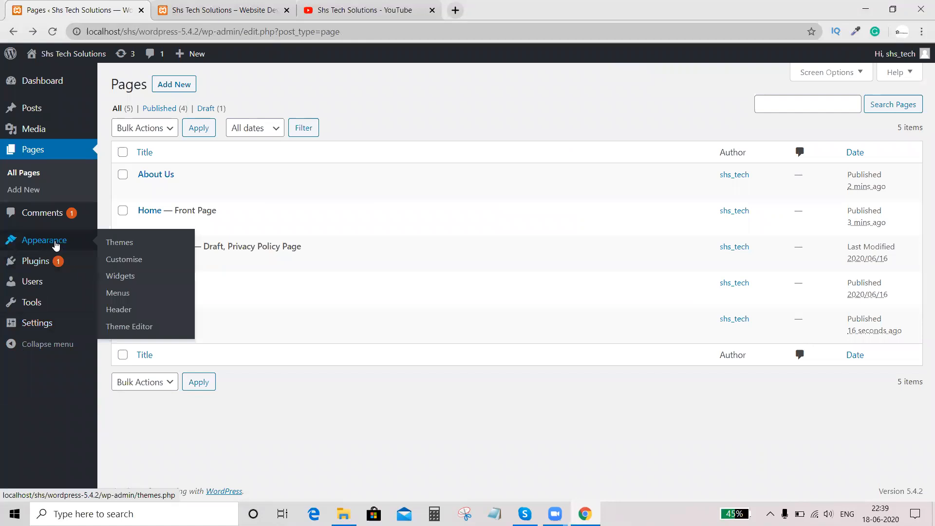
click(118, 294)
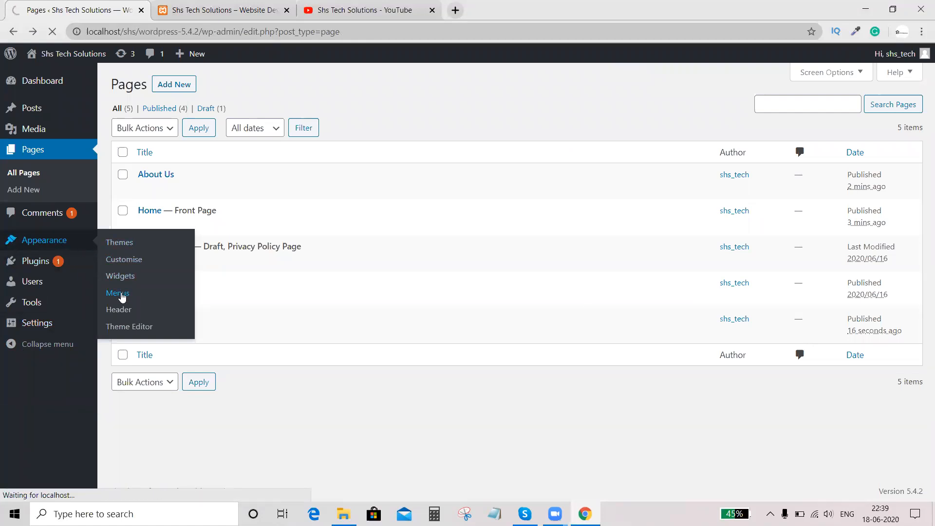
click(404, 226)
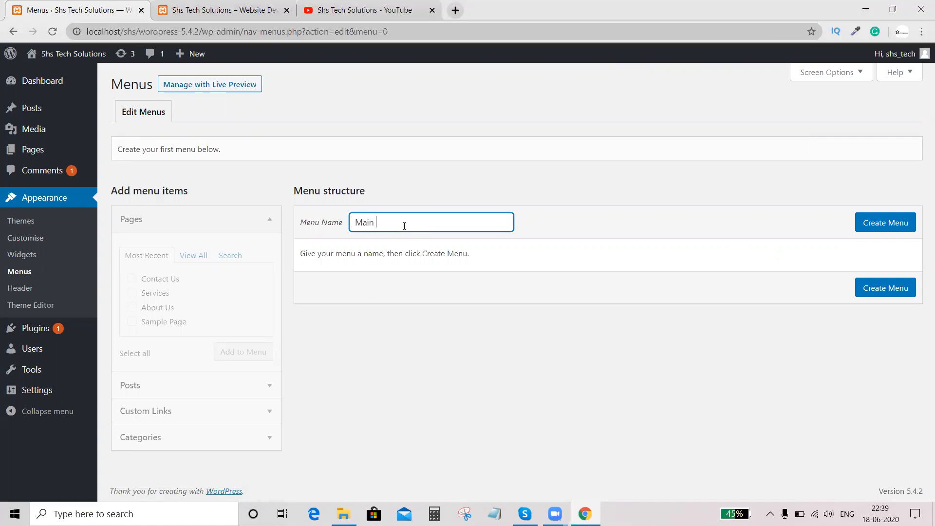
click(885, 223)
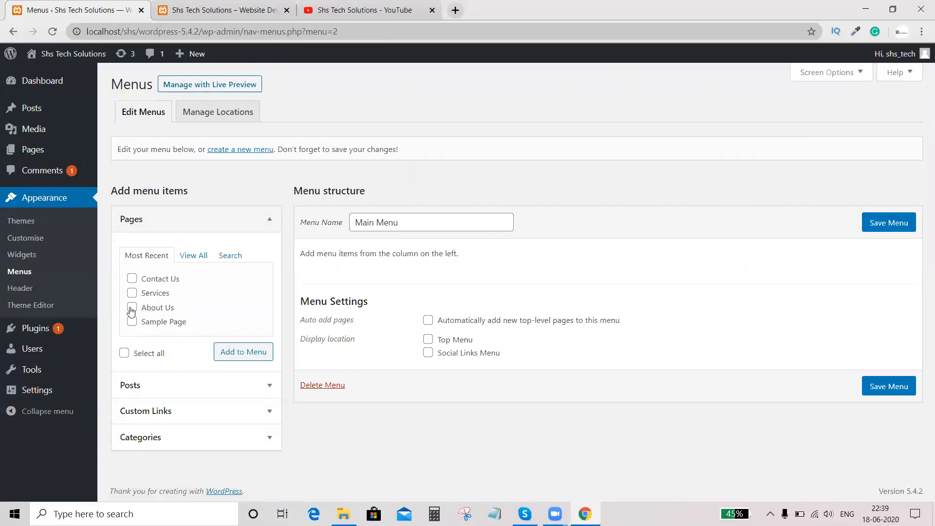
- Add the Home, About Us, Contact Us, Sample Page and Services pages to Main Menu
click(193, 255)
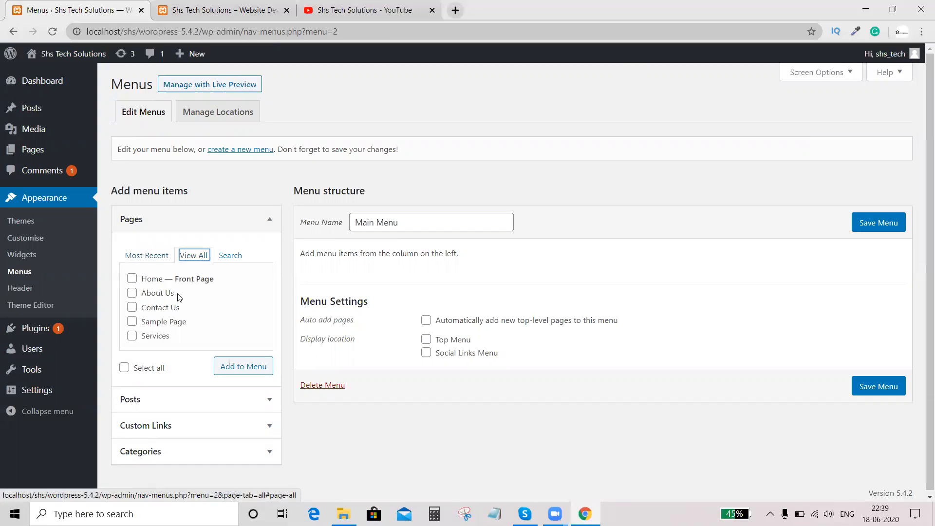
click(131, 278)
click(132, 293)
click(132, 307)
click(131, 322)
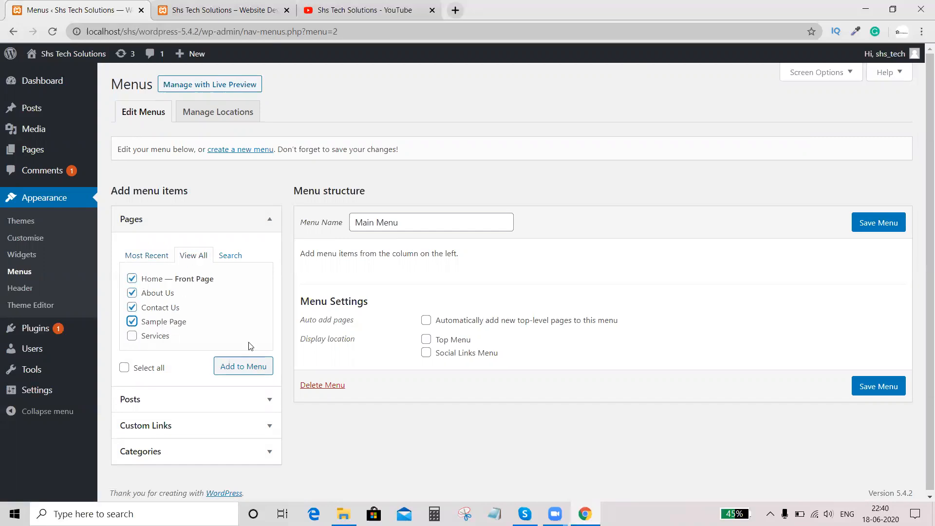
click(131, 336)
click(242, 372)
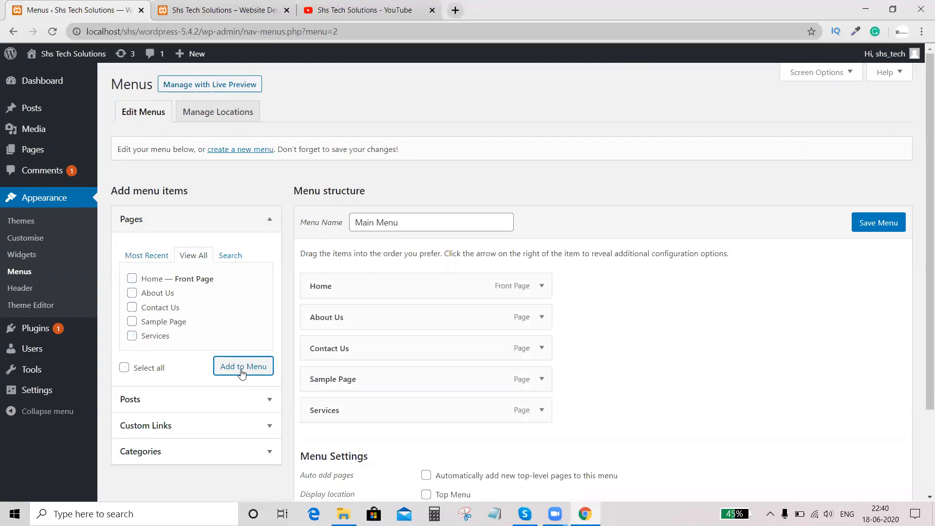
- Move Contact Us below Sample Page, assign the menu to the Top Menu display location and save it
scroll(242, 373, down, 2)
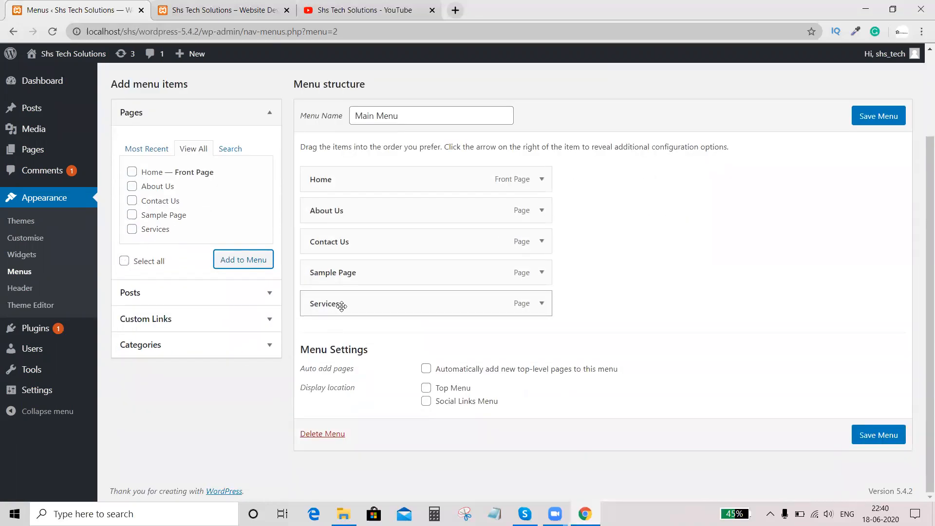
drag(353, 242, 360, 307)
scroll(670, 388, down, 1)
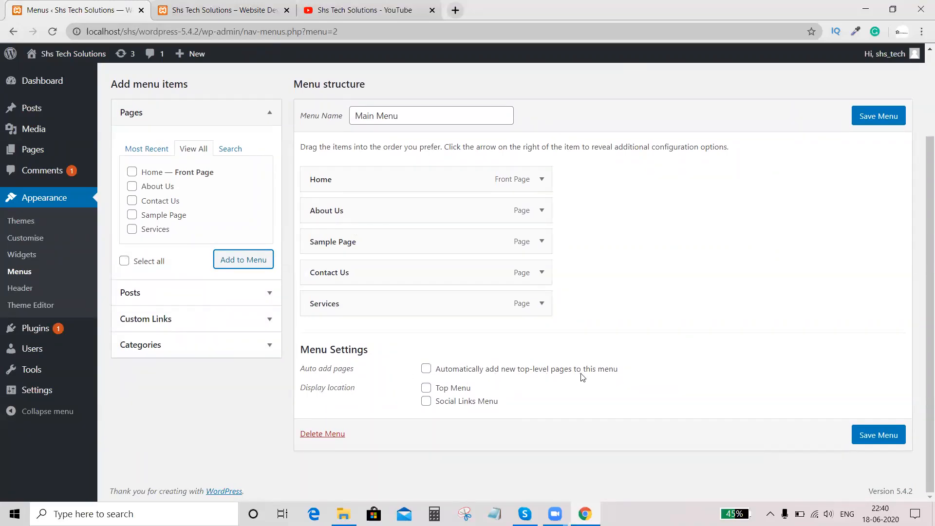
click(427, 389)
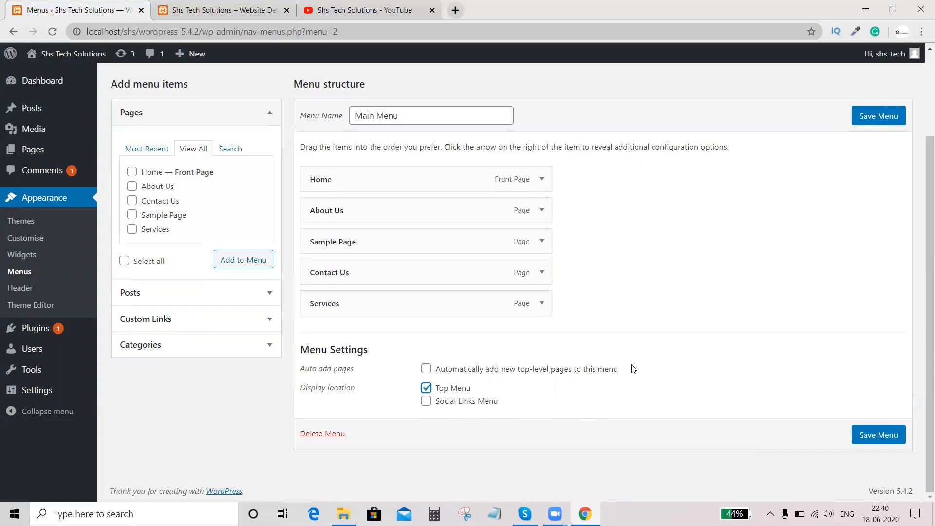
click(882, 121)
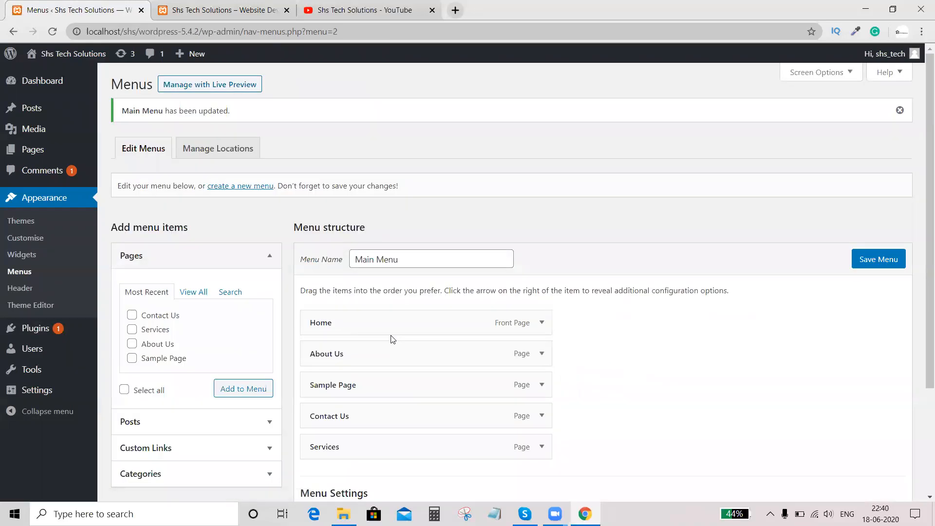
- Reload the live Home page and examine the navigation menu under the header image
scroll(390, 337, down, 3)
scroll(390, 337, up, 10)
click(209, 9)
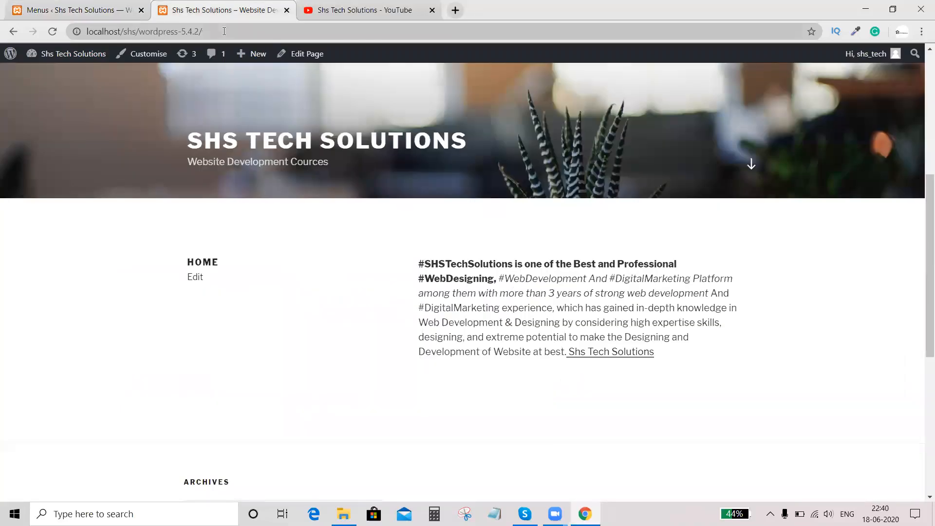
click(53, 32)
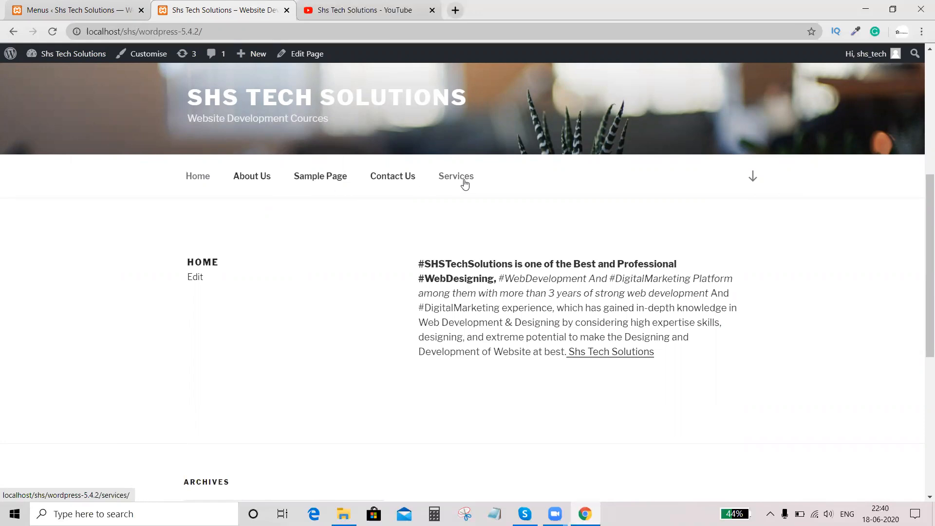
scroll(450, 206, up, 5)
scroll(435, 228, down, 2)
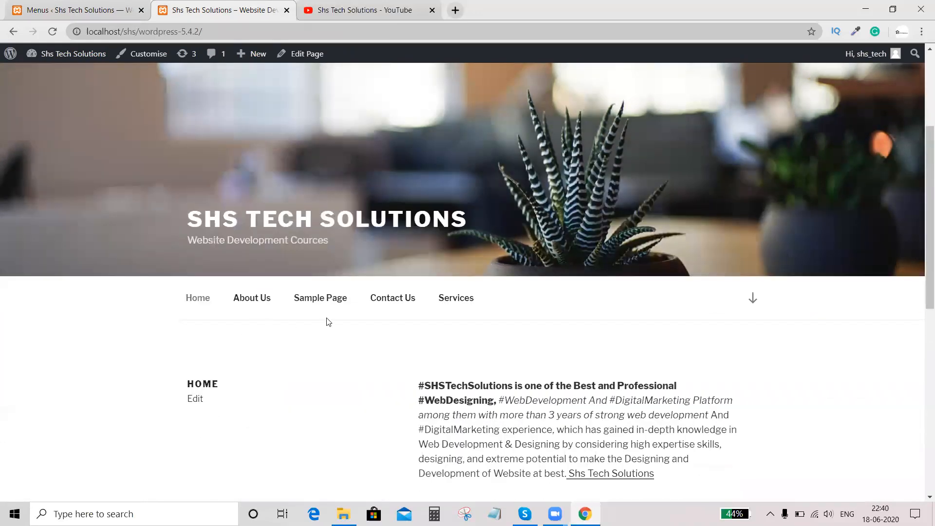
- Reorder Main Menu so that Services comes directly after About Us
click(86, 9)
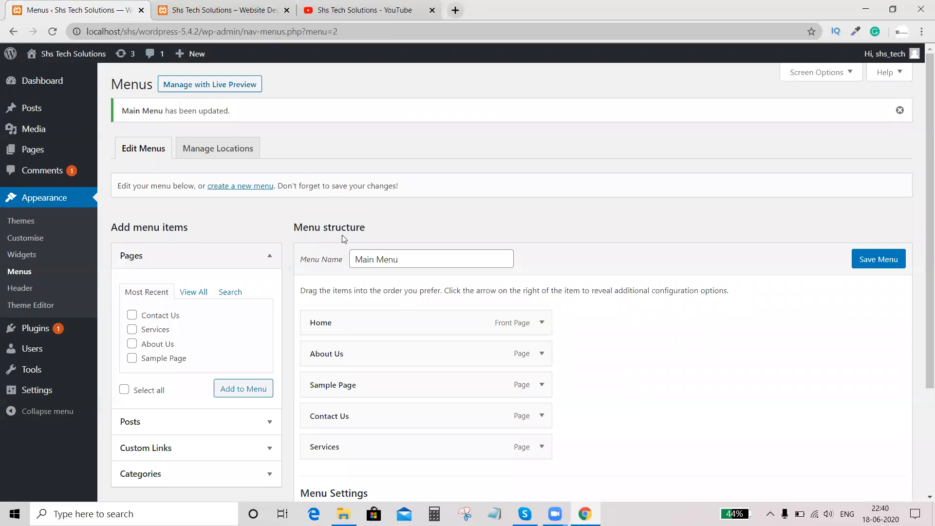
scroll(342, 235, down, 3)
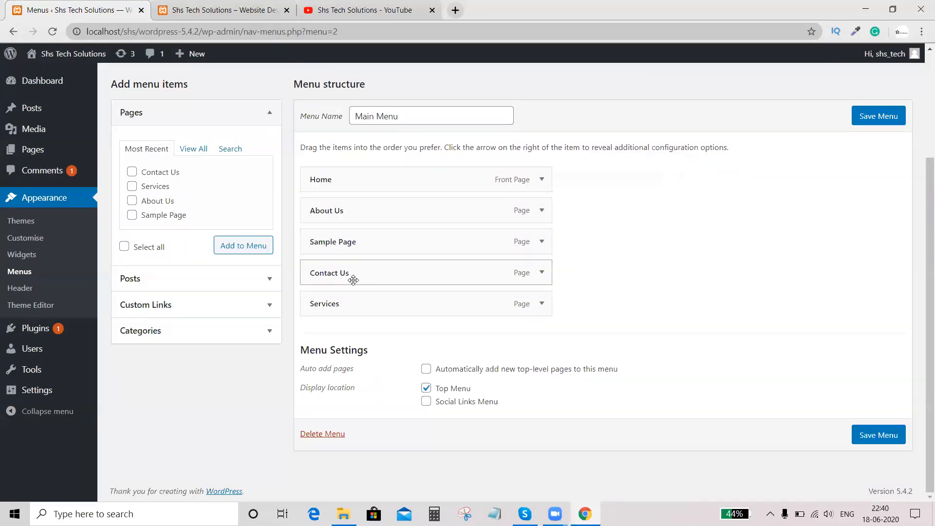
drag(313, 303, 340, 274)
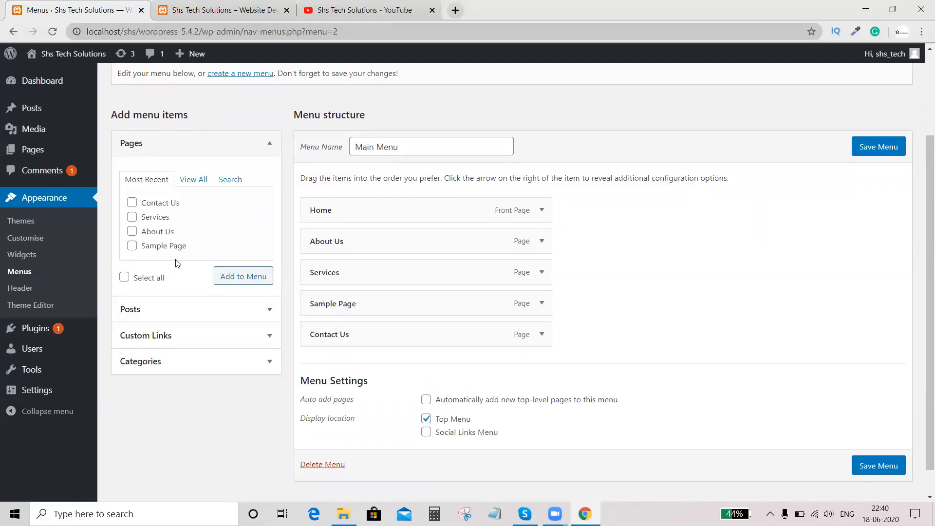
- Remove the Sample Page item from Main Menu and save the menu
click(132, 246)
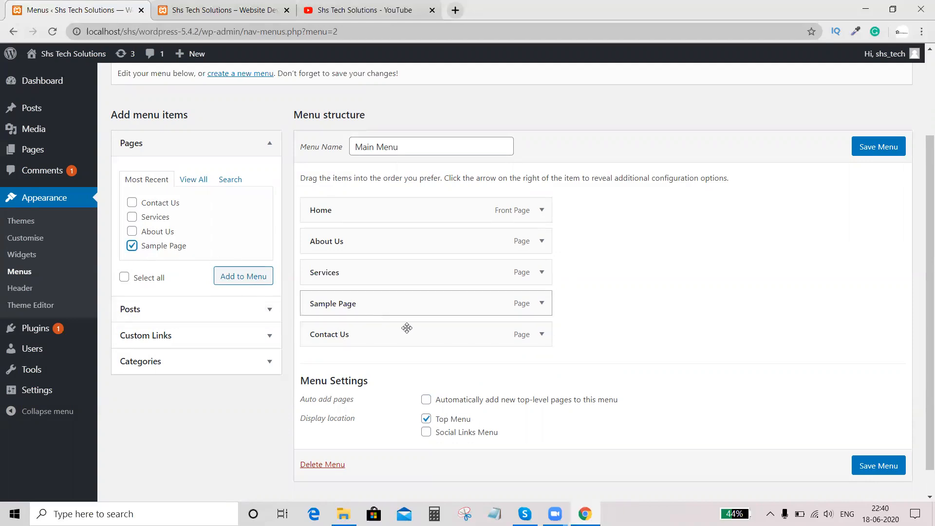
scroll(385, 348, down, 1)
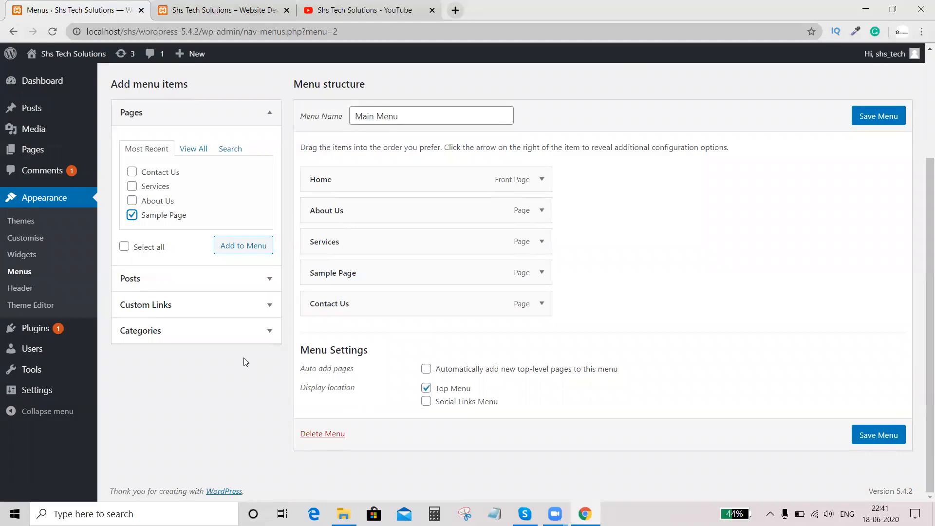
scroll(243, 360, up, 3)
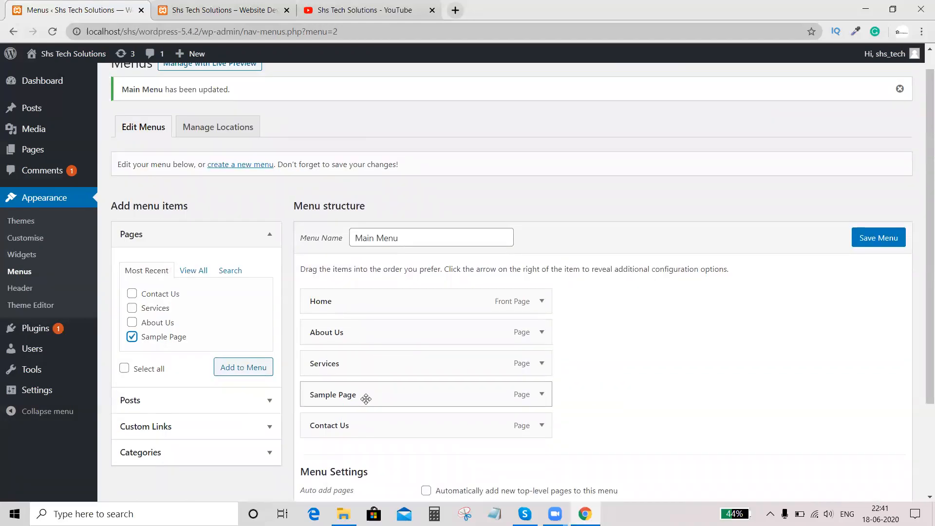
mouse_move(352, 394)
mouse_down()
mouse_move(461, 396)
mouse_move(357, 392)
mouse_up()
click(536, 396)
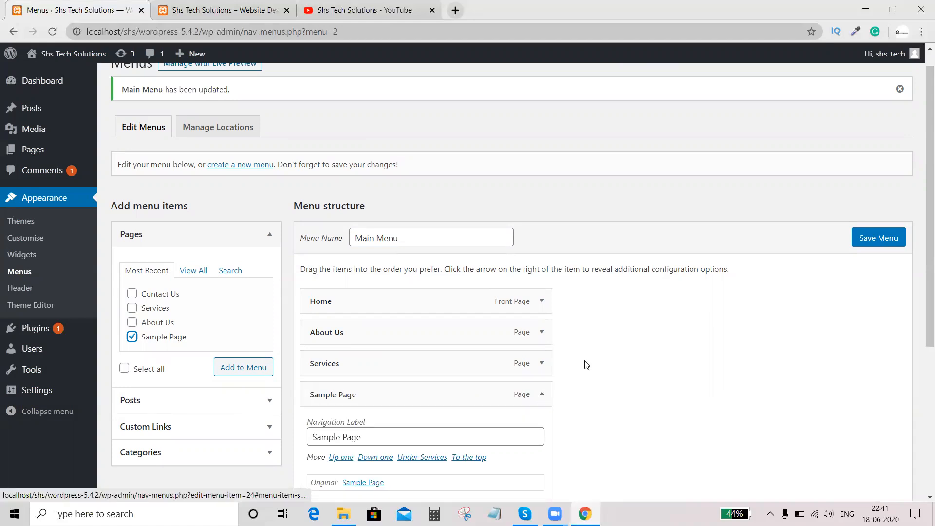
scroll(586, 363, down, 2)
click(330, 385)
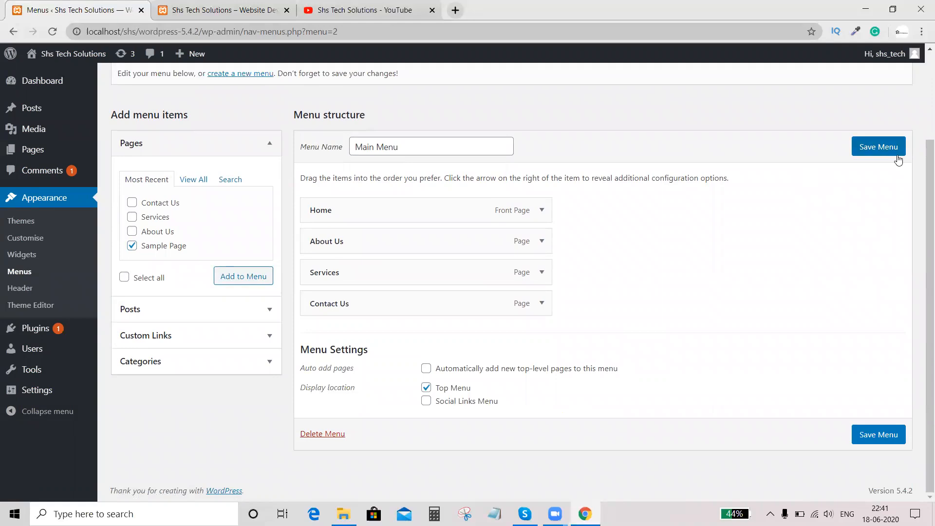
click(897, 155)
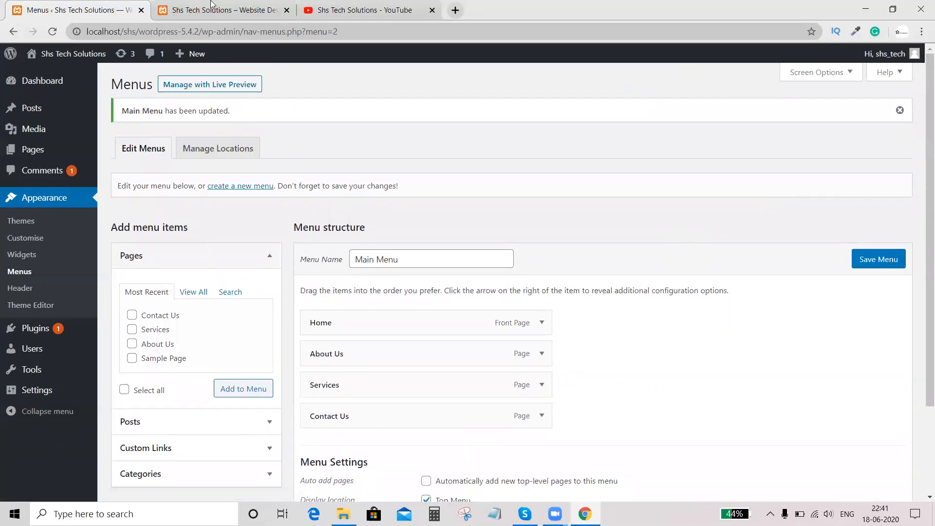
- Reload the live Home page to check the updated navigation, and return to the menu editor
click(211, 9)
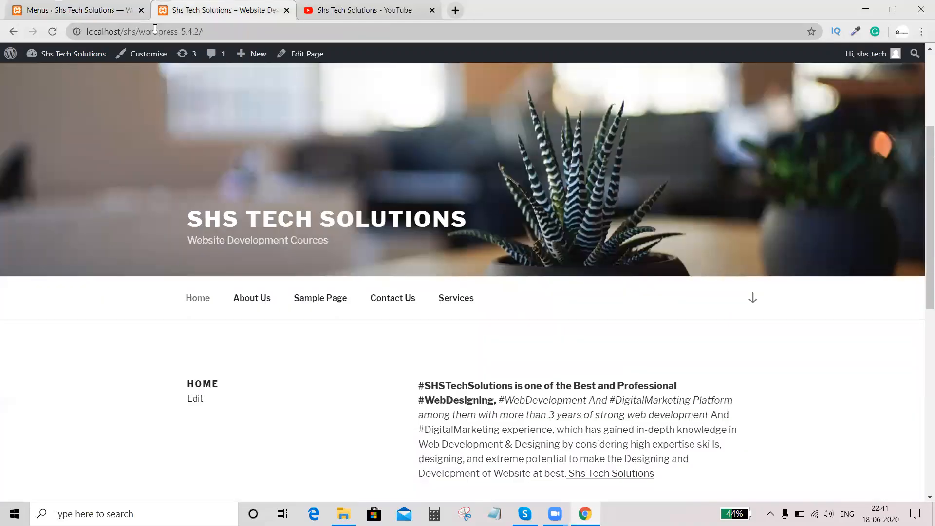
click(53, 32)
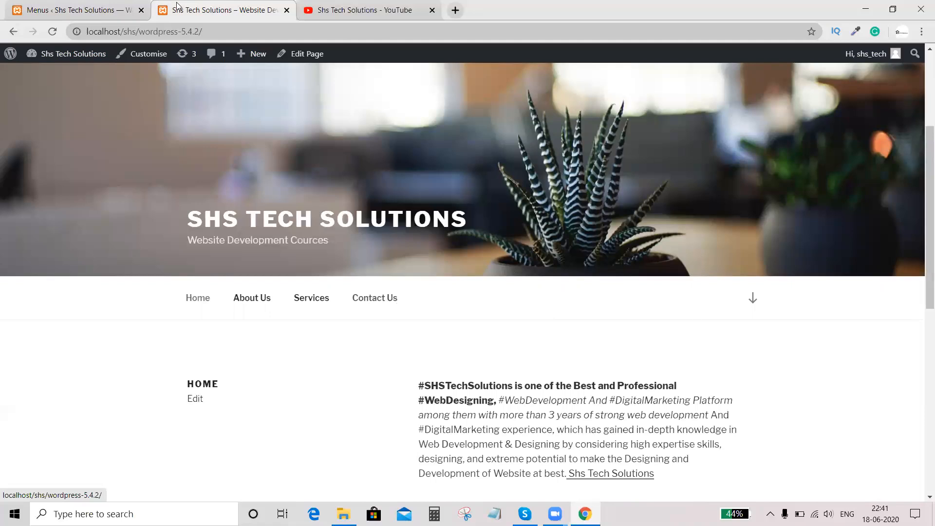
click(73, 10)
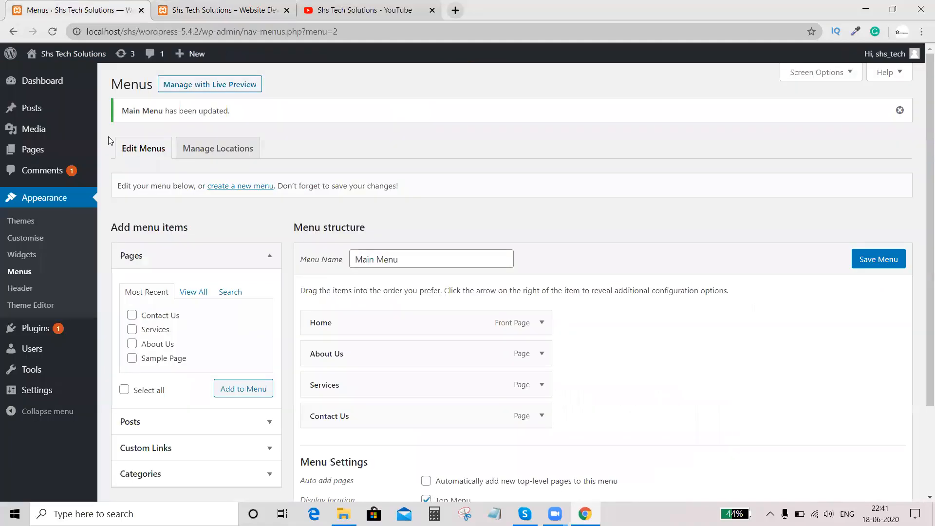
- Create a new page titled Our Team, paste the copied company description as its body, and publish it
middle_click(33, 150)
click(177, 5)
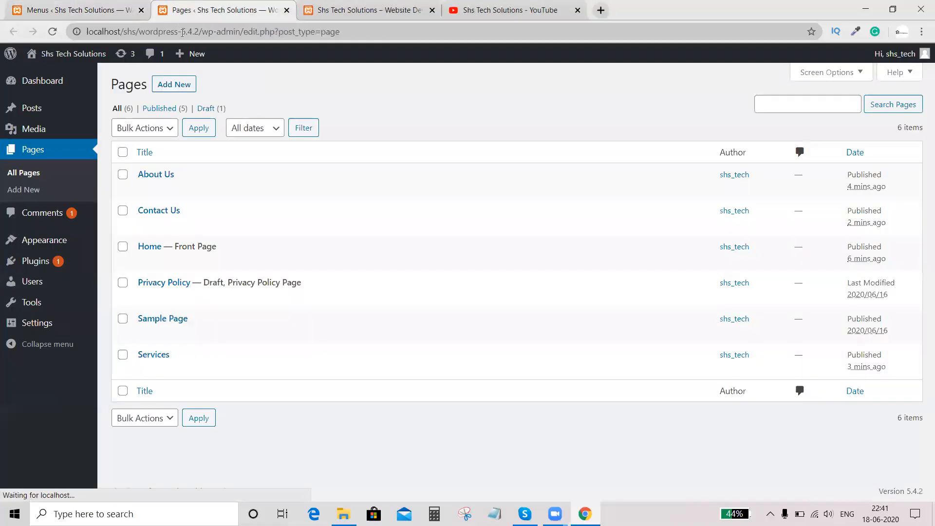
click(170, 87)
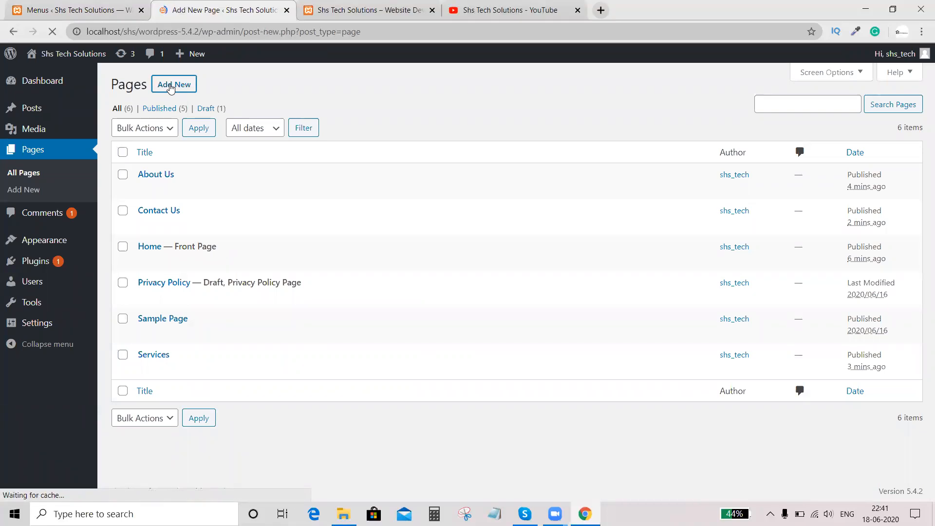
text(O)
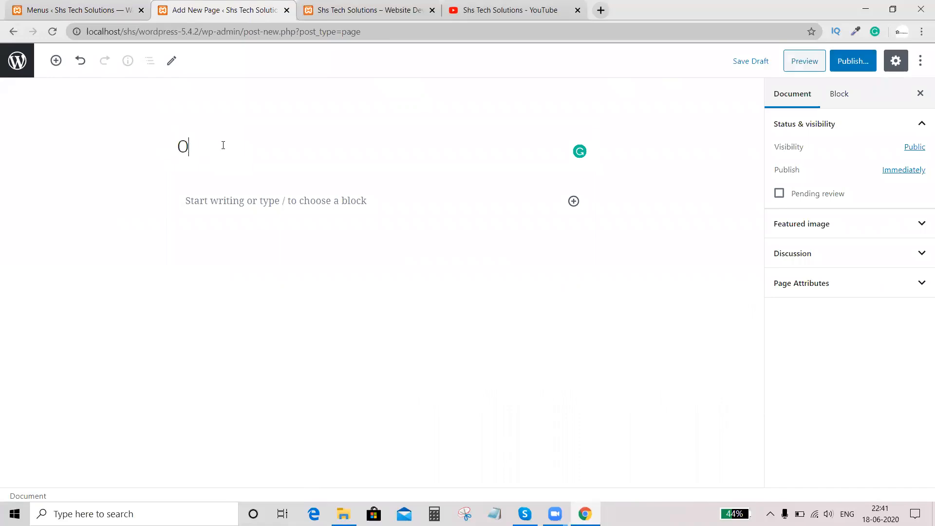
text(ur Team)
click(237, 206)
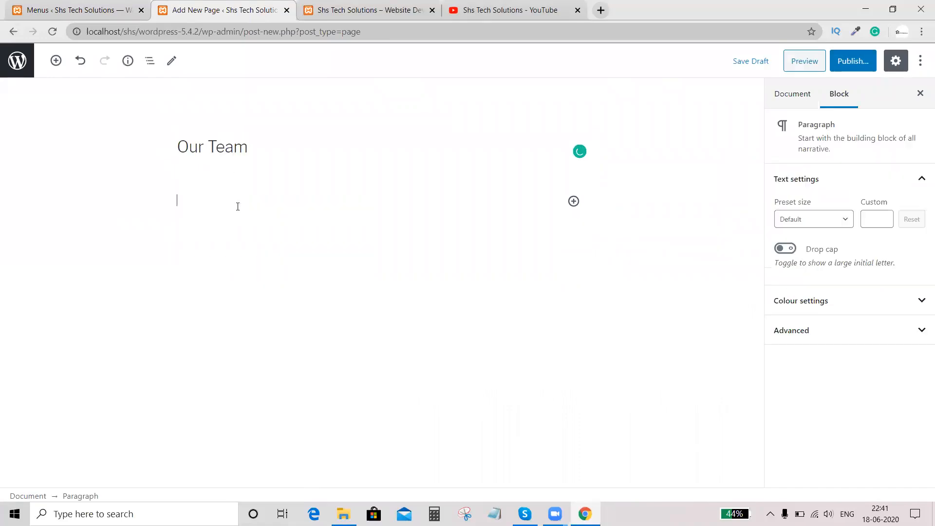
key(ctrl+v)
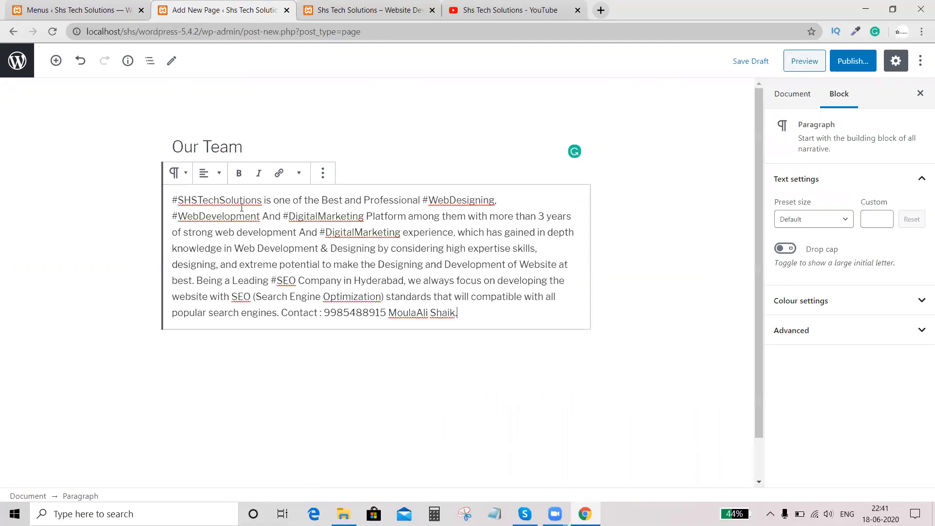
click(852, 60)
click(846, 64)
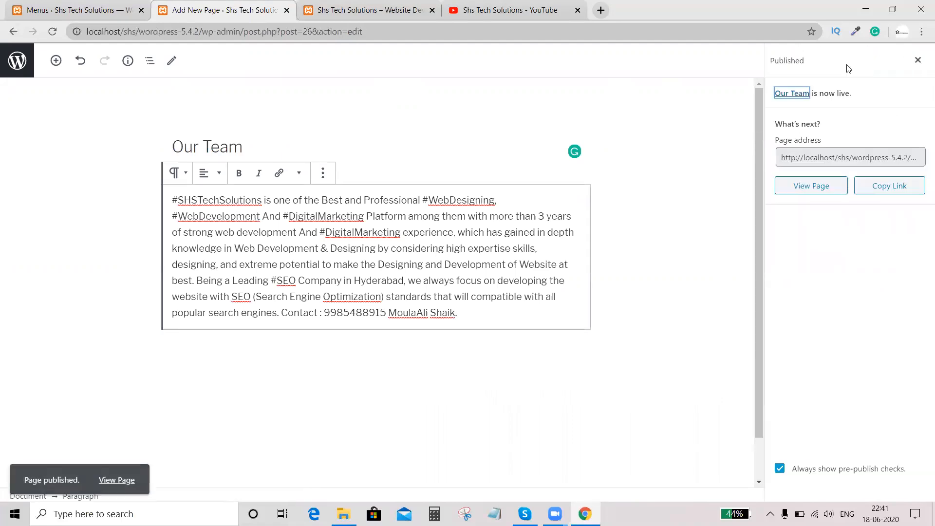
- View the published Our Team page live and close its editor tab
click(172, 64)
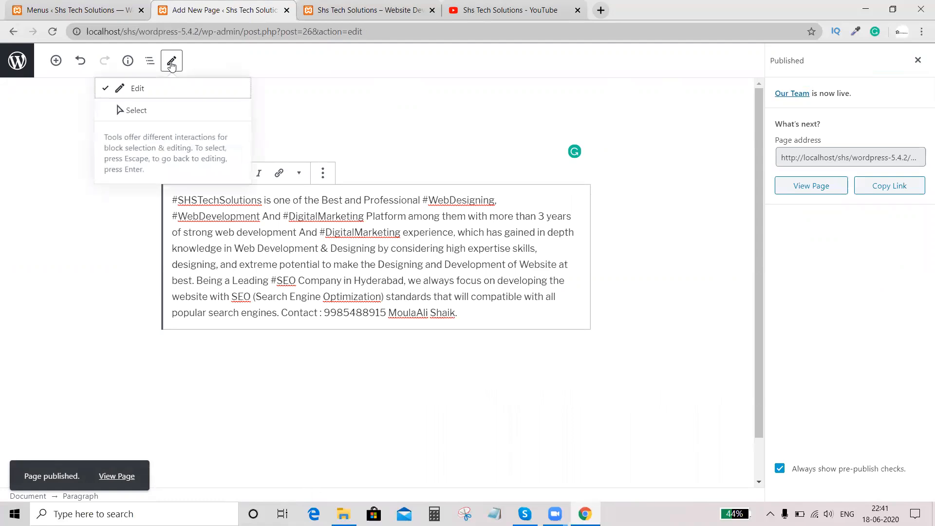
click(463, 142)
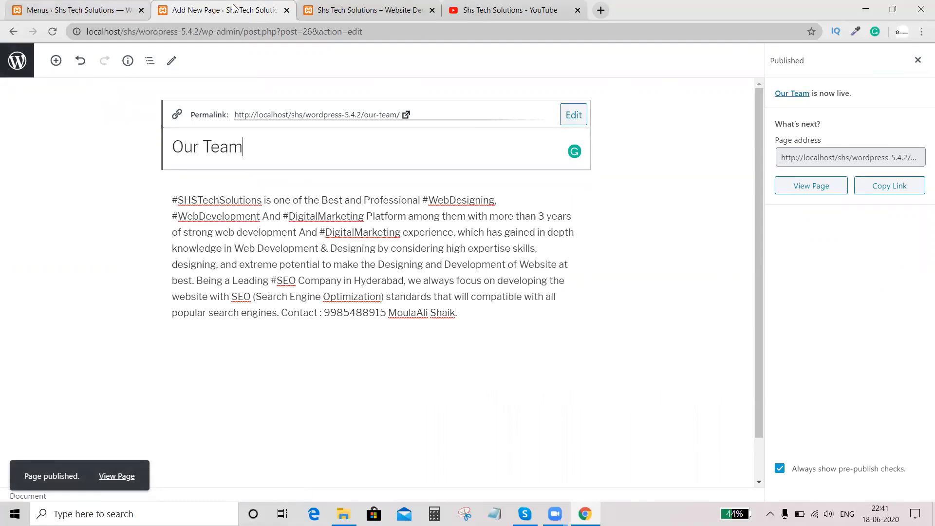
click(806, 185)
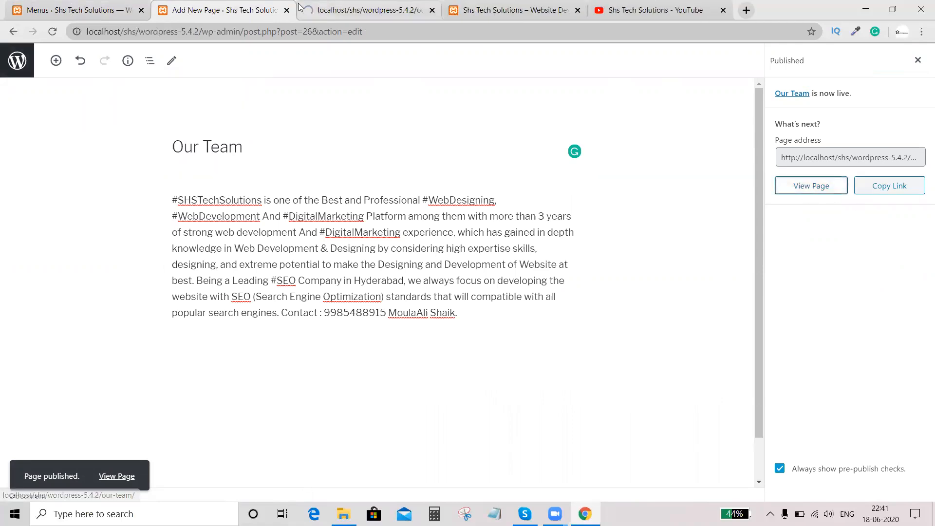
click(280, 15)
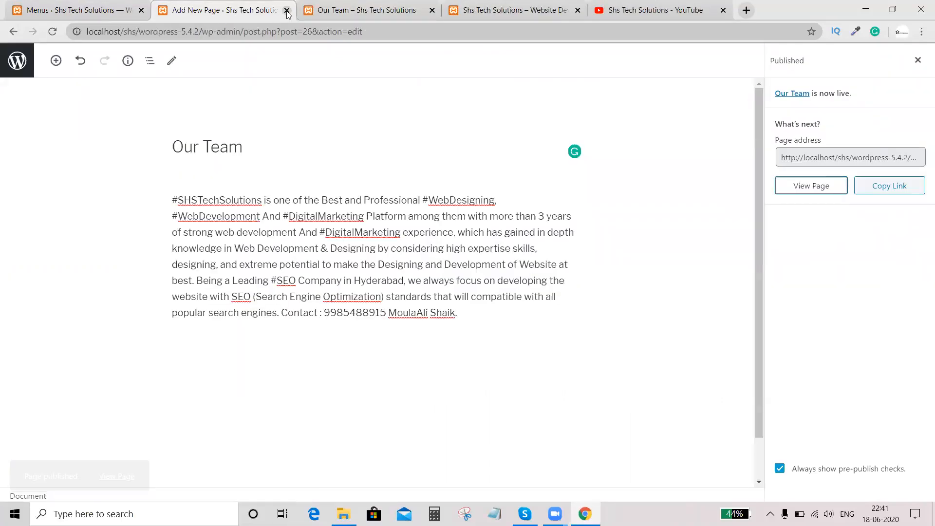
click(287, 10)
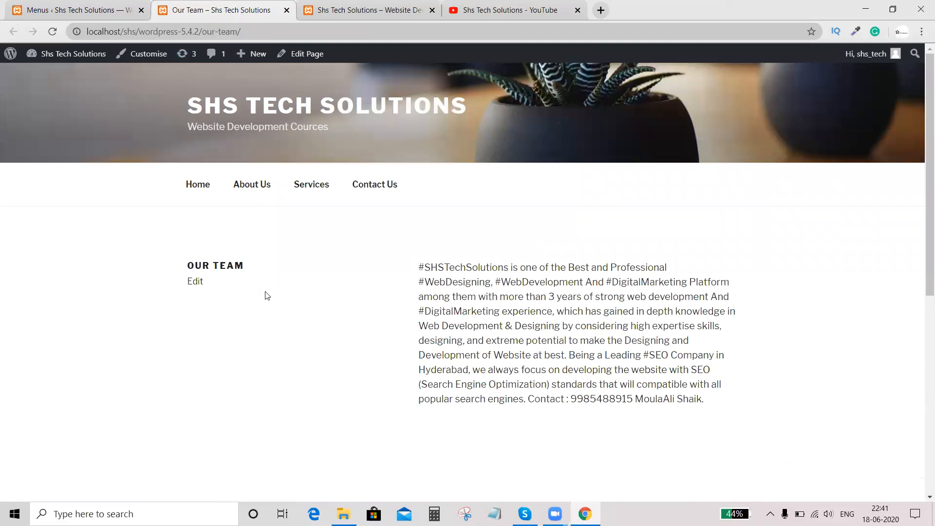
- Add the Our Team page to Main Menu, place it directly after About Us, and save the menu
click(78, 10)
click(53, 32)
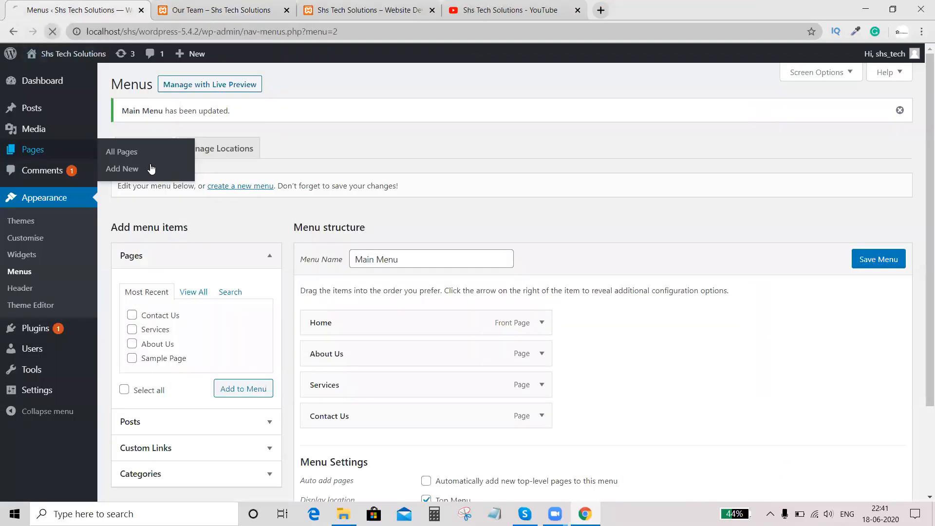
click(132, 279)
click(241, 366)
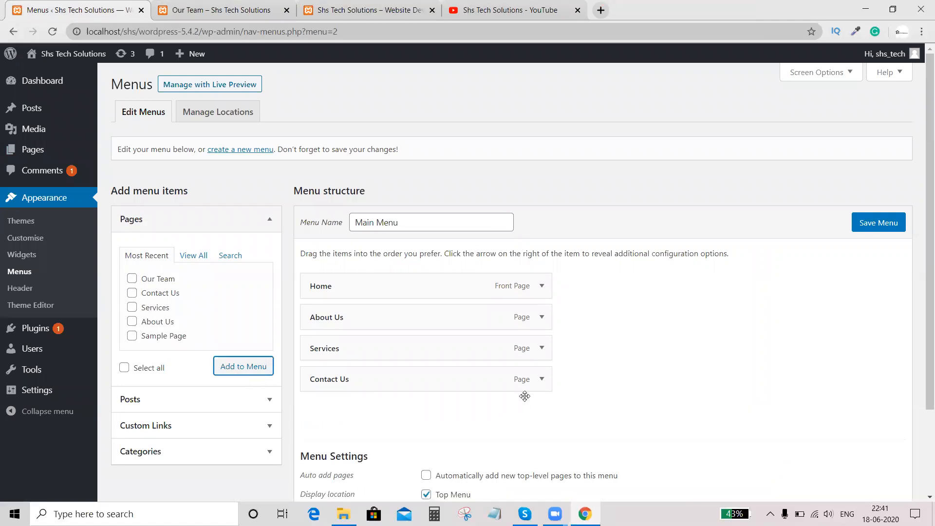
scroll(525, 399, down, 1)
drag(333, 358, 332, 292)
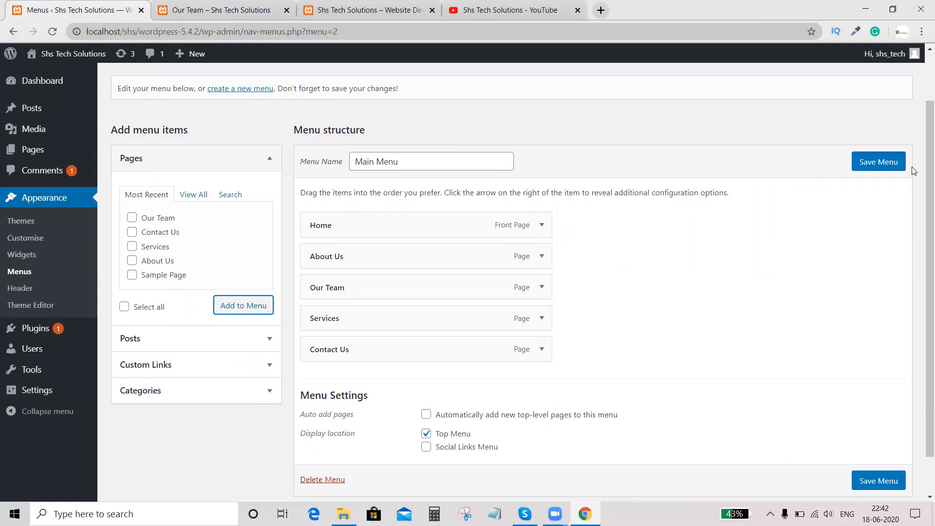
click(879, 167)
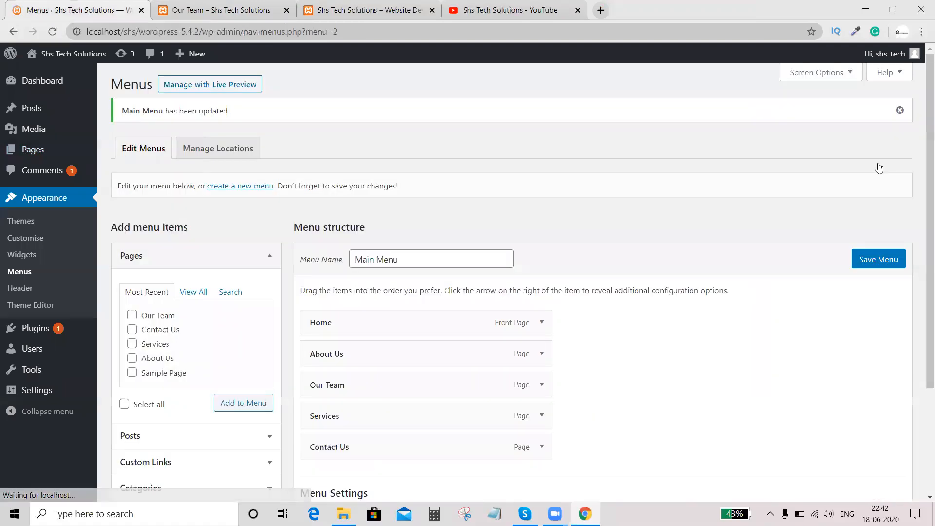
- Reload the live Our Team page to check the navigation menu
scroll(601, 210, down, 3)
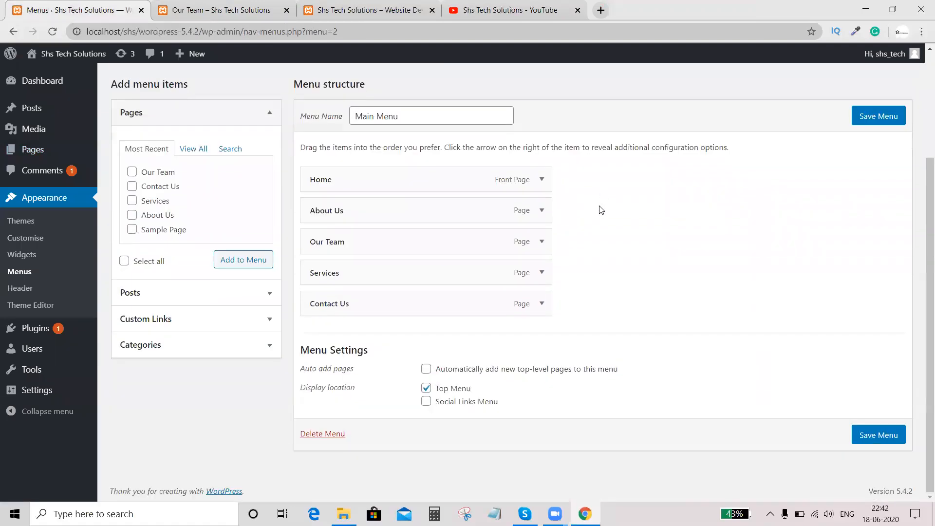
click(214, 10)
click(52, 32)
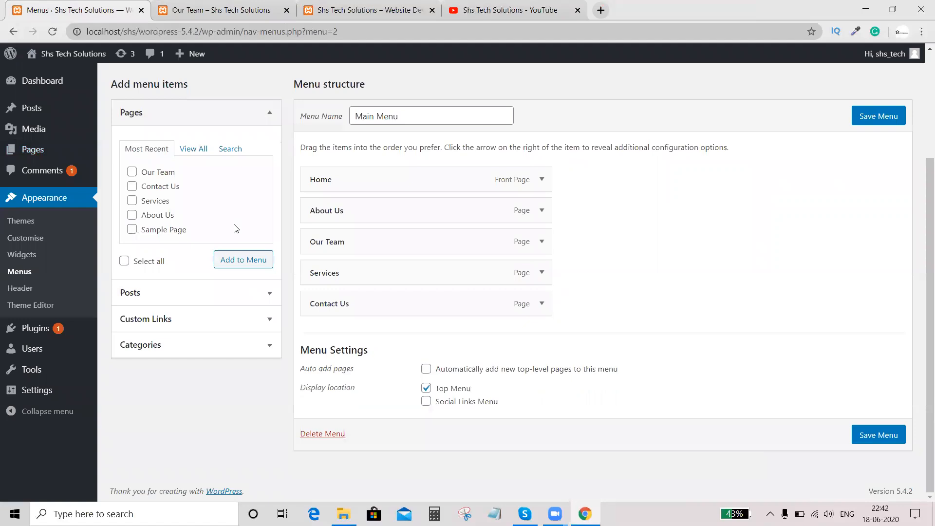
- Nest Our Team under About Us and Services under Our Team in Main Menu, and save the menu
click(69, 9)
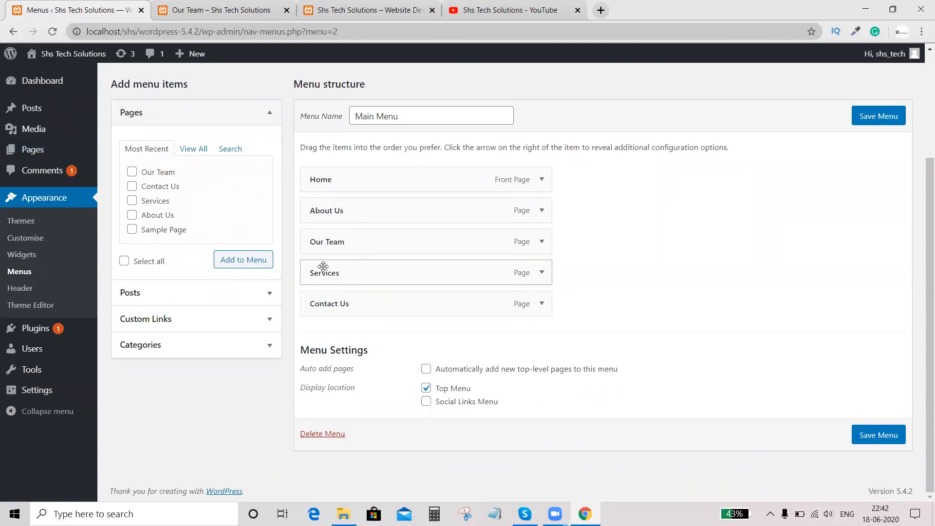
drag(323, 244, 351, 271)
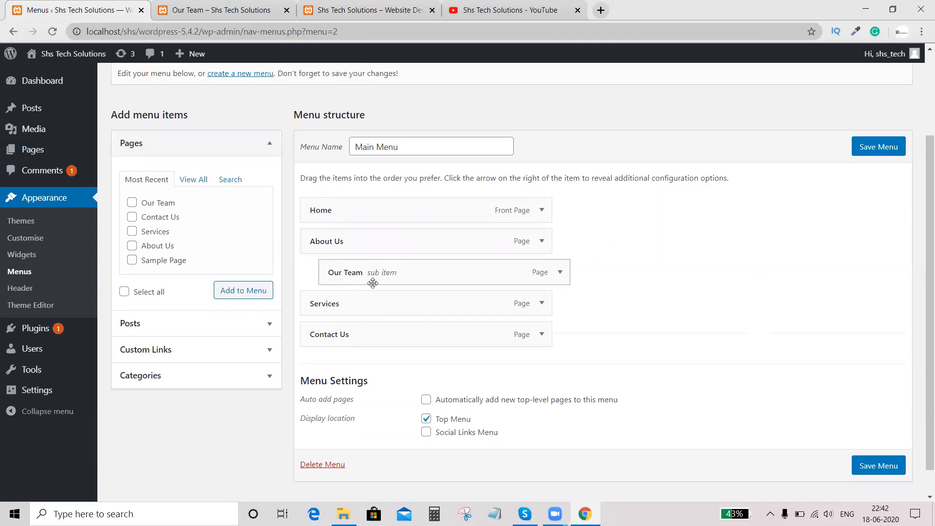
scroll(373, 283, down, 1)
drag(361, 278, 415, 284)
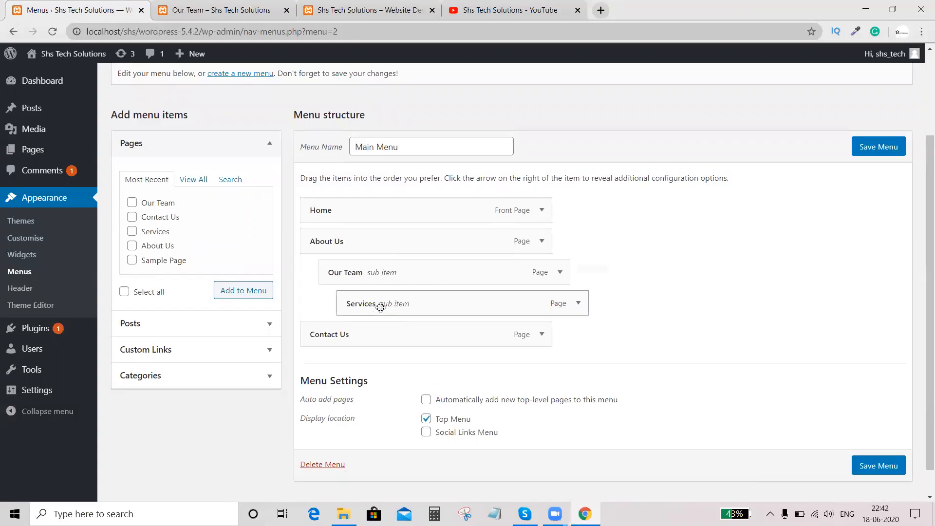
click(874, 151)
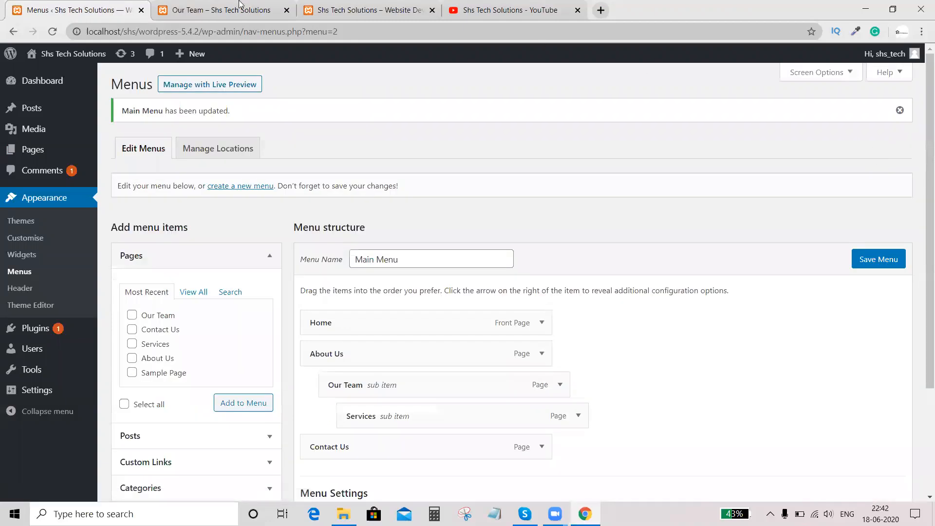
- Reload the live Our Team page and examine the nested submenus under About Us
click(219, 10)
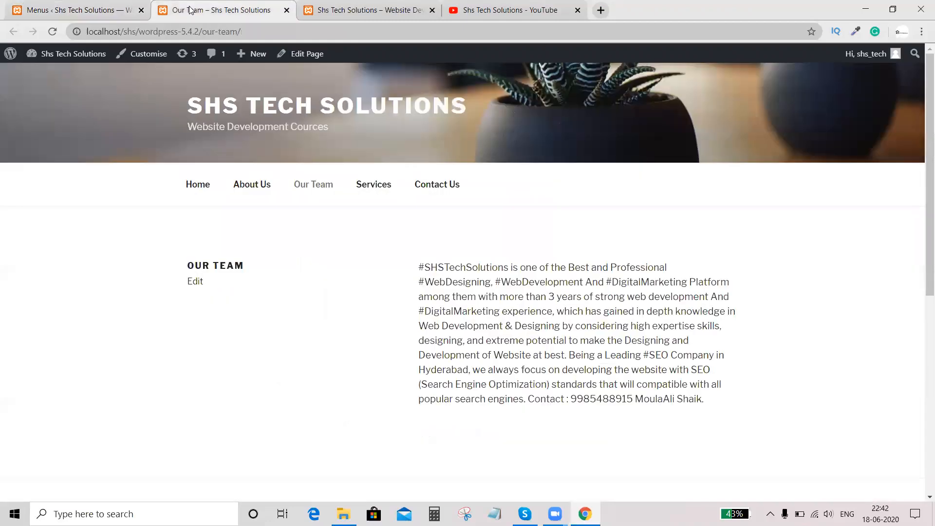
click(52, 31)
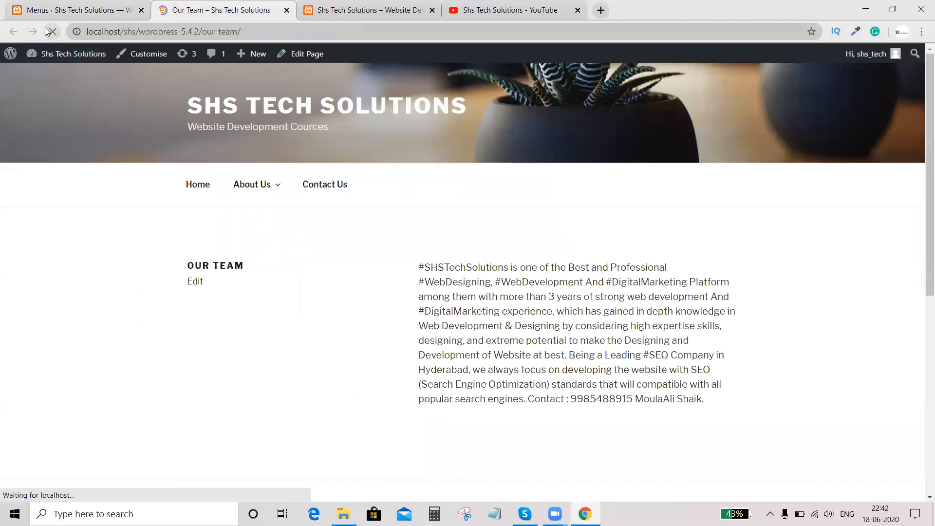
mouse_move(251, 191)
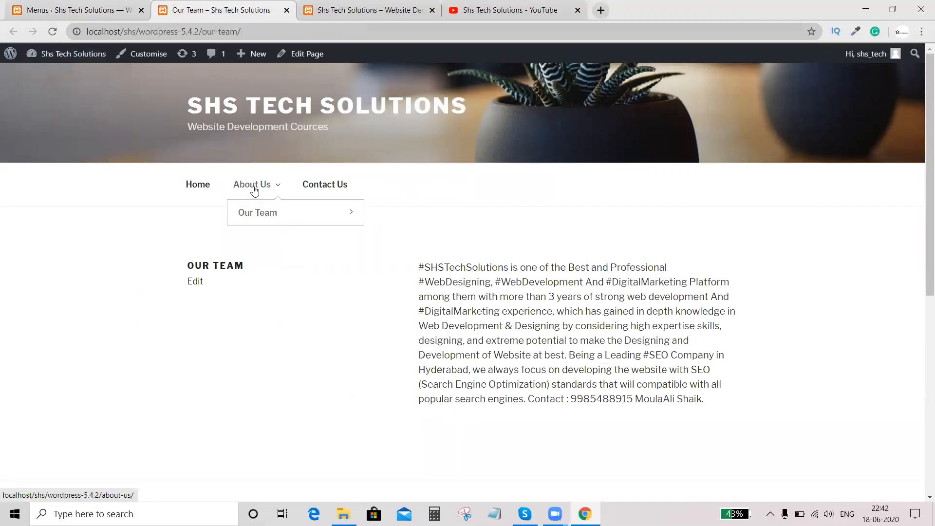
mouse_move(303, 215)
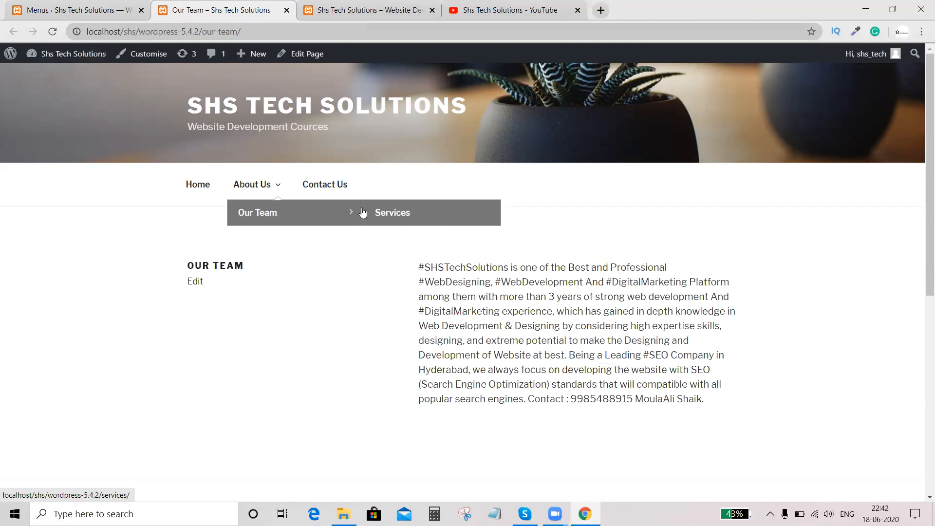
- Move Services back to the top level of Main Menu, keeping it before Contact Us, and save the menu
click(82, 7)
drag(418, 416, 378, 416)
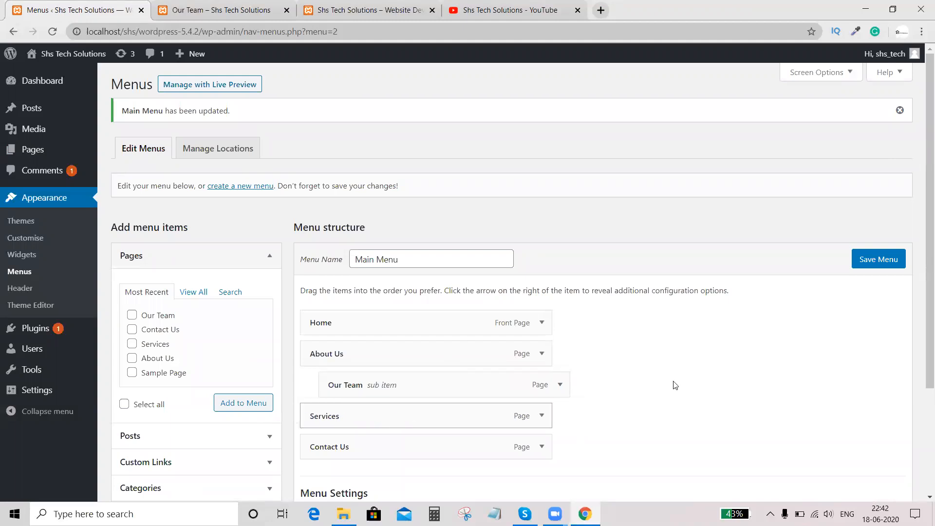
click(866, 267)
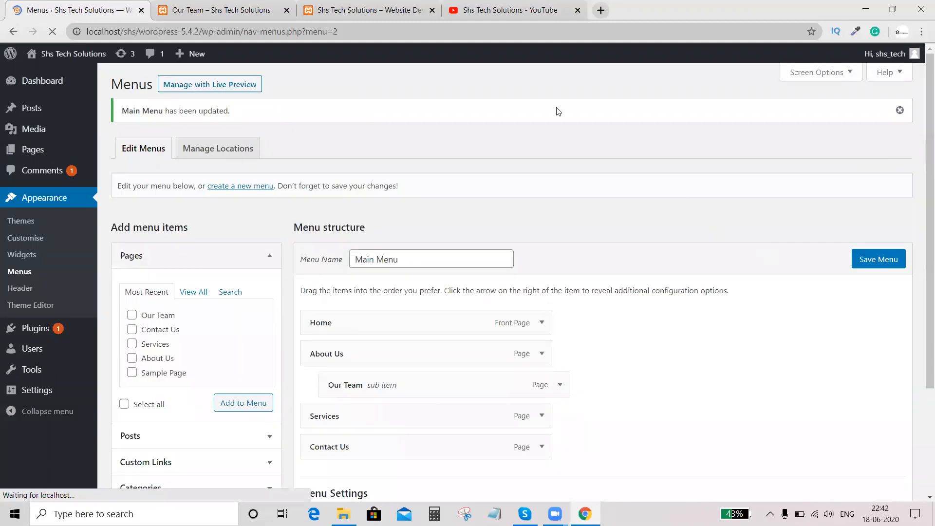
- Reload the live page to check the About Us dropdown and the Services item, and return to the menu editor
click(211, 8)
click(49, 33)
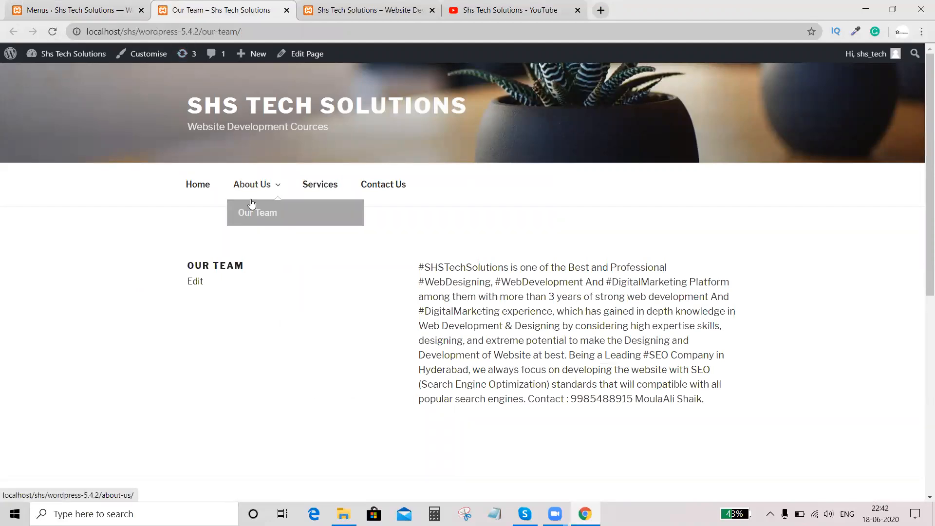
key(ctrl+shift+Tab)
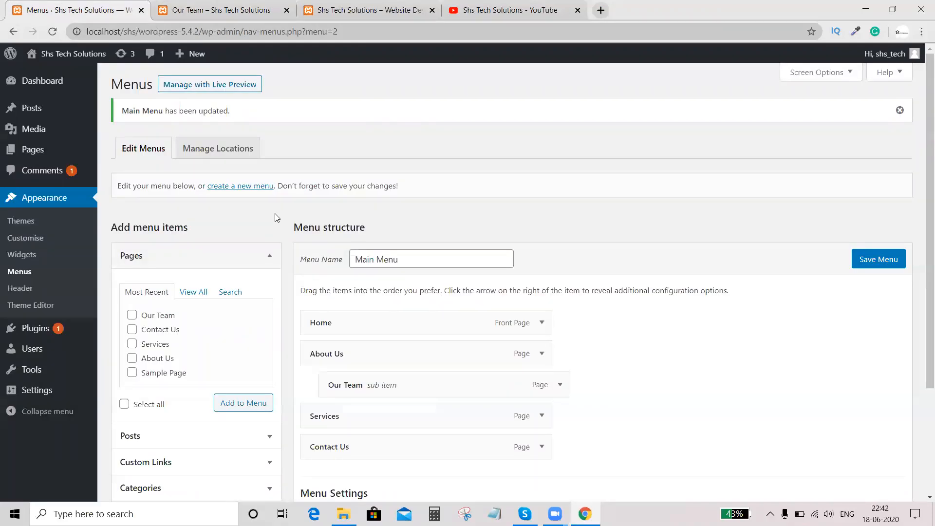
scroll(276, 218, down, 1)
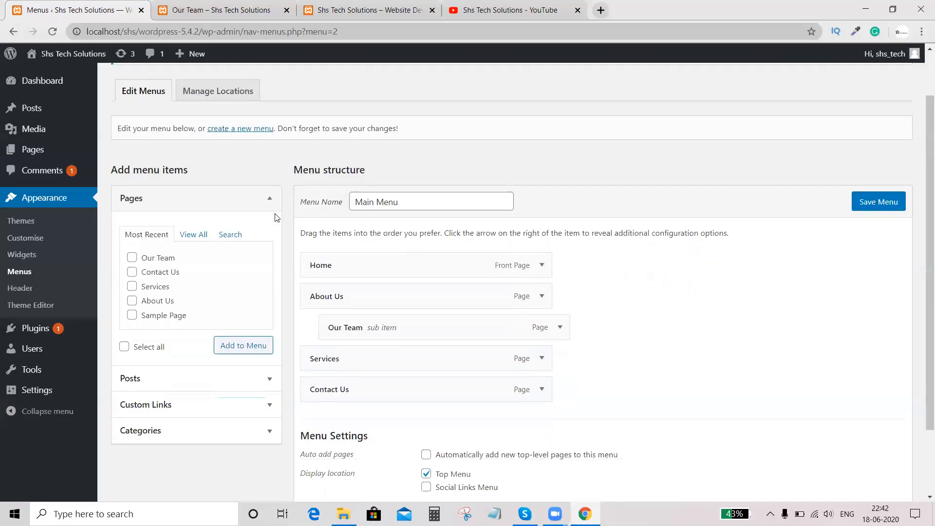
scroll(275, 217, up, 1)
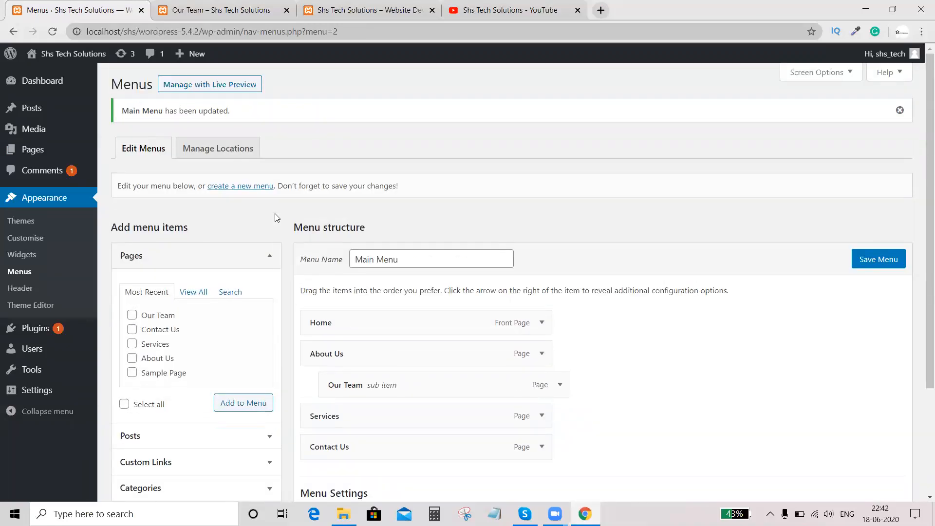
scroll(277, 217, down, 2)
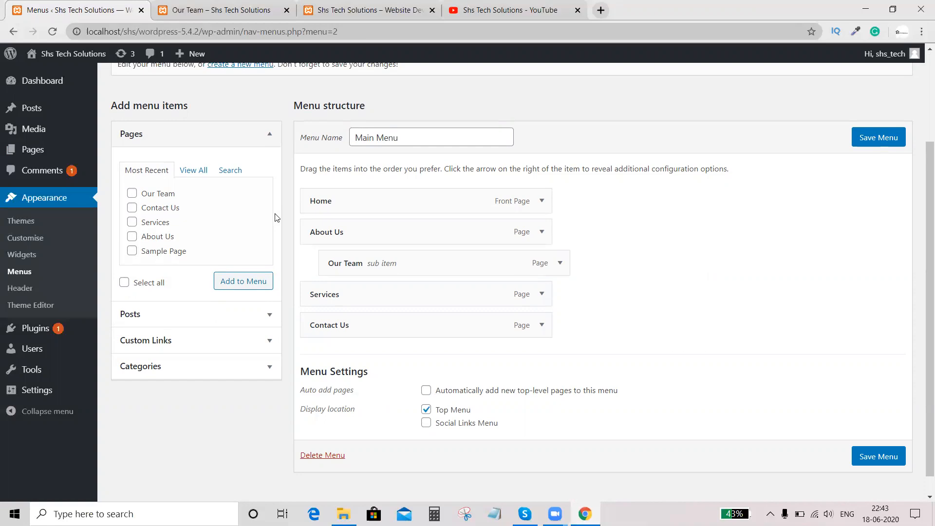
scroll(275, 218, up, 3)
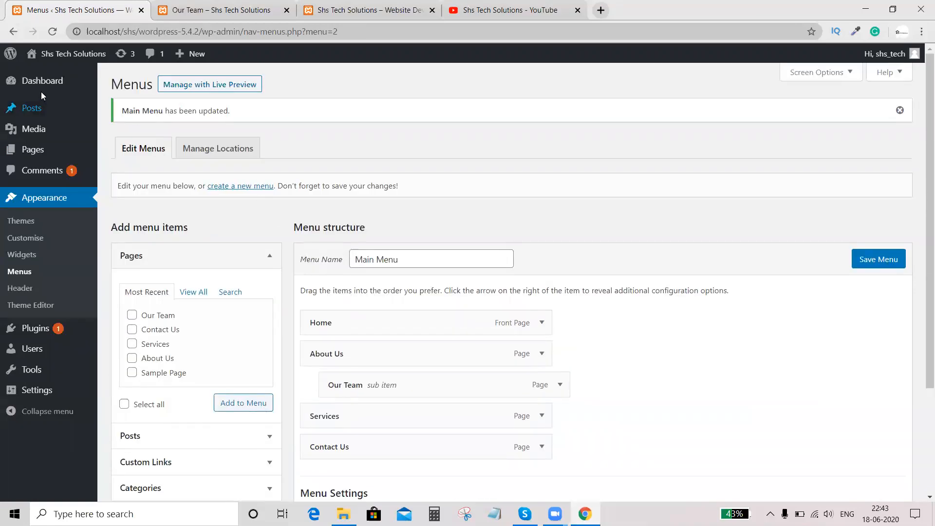
- Open the Dashboard home screen
mouse_move(48, 83)
click(117, 84)
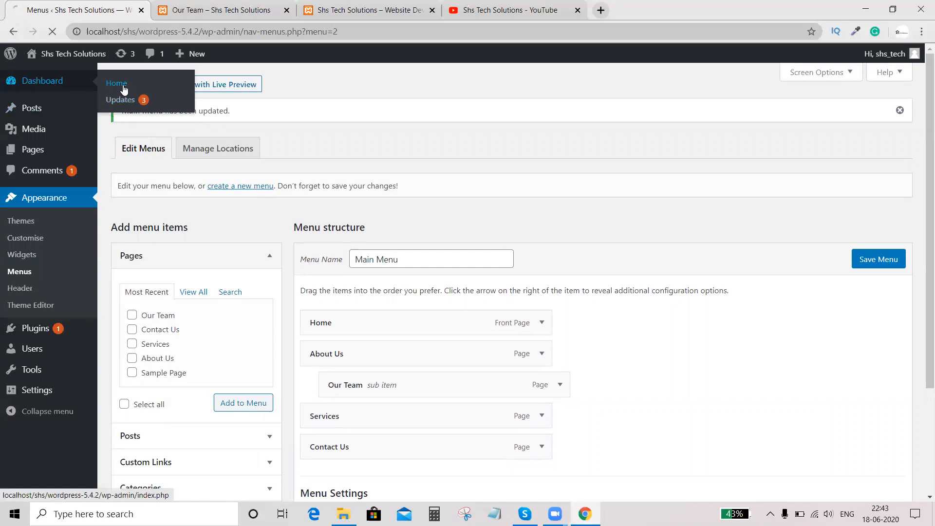